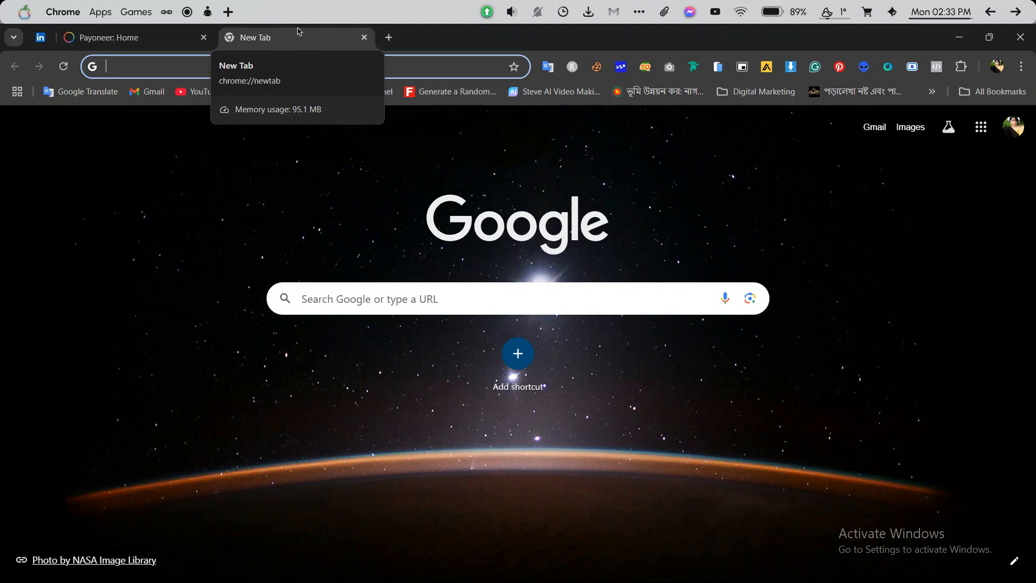
Search the web for google analytics and open the Google Analytics page on Google for Developers
click(401, 67)
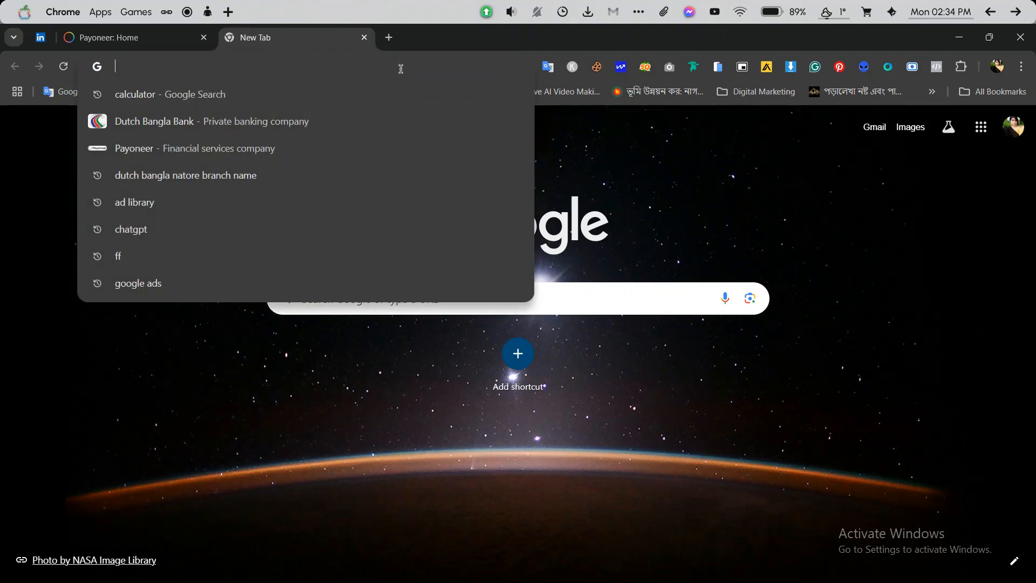
text(goog)
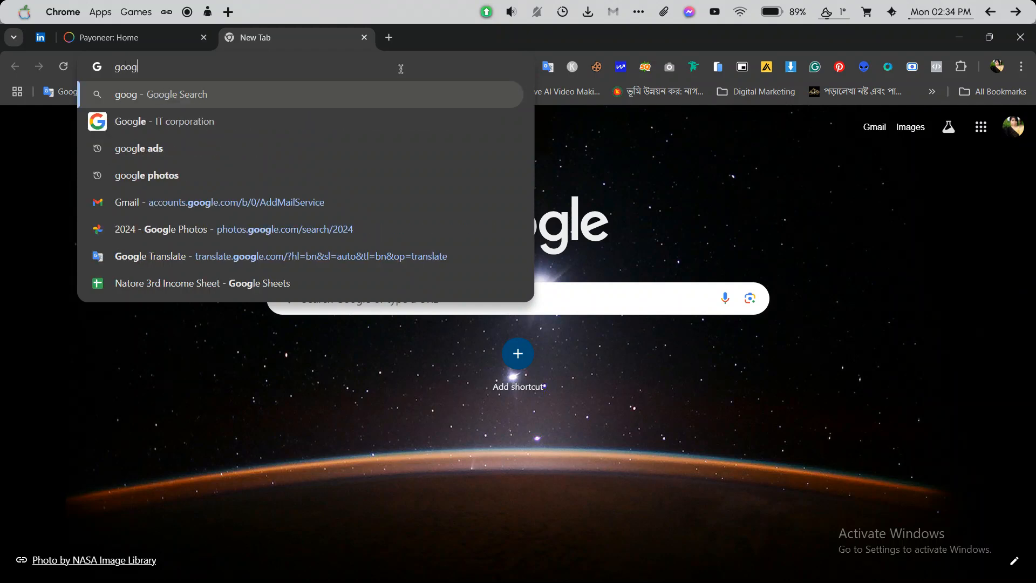
text(le ana)
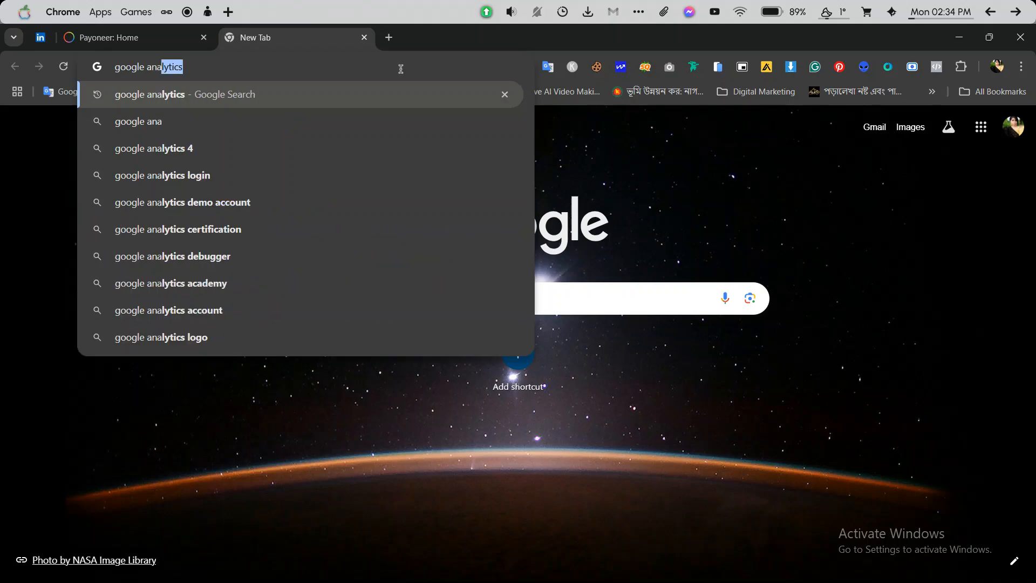
key(Return)
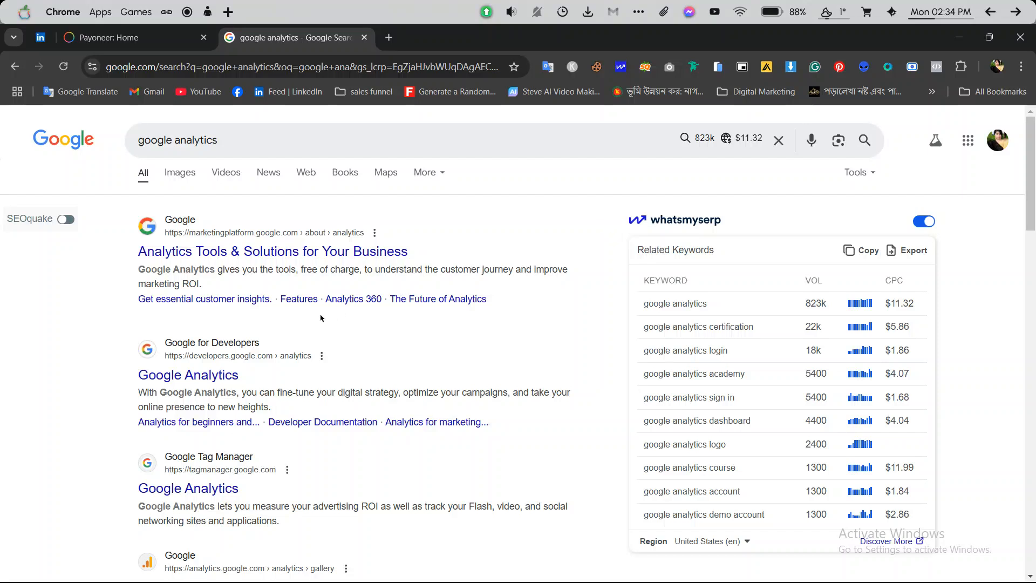
click(198, 377)
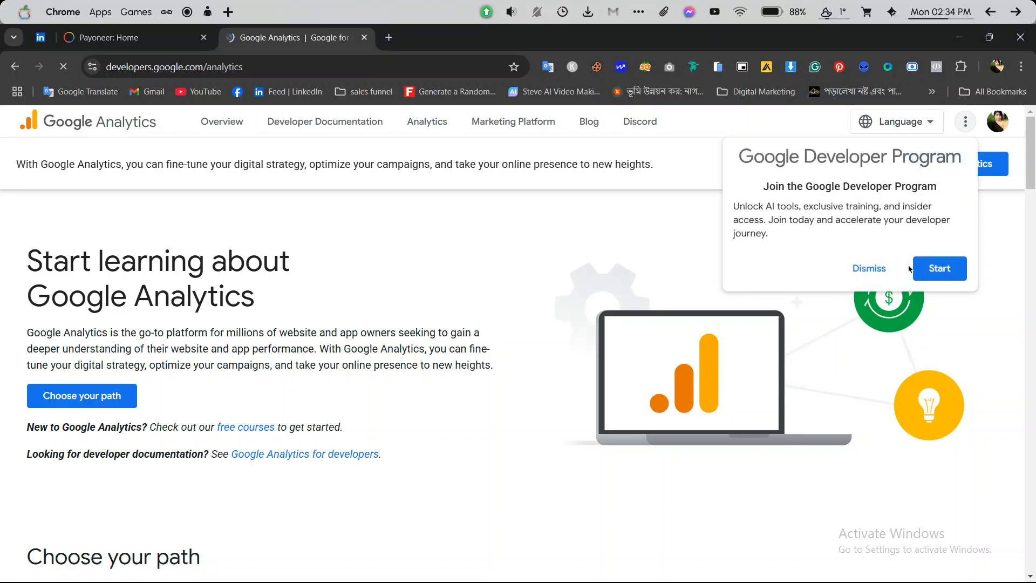
Dismiss the Google Developer Program invitation and go to the Analytics web app
click(870, 270)
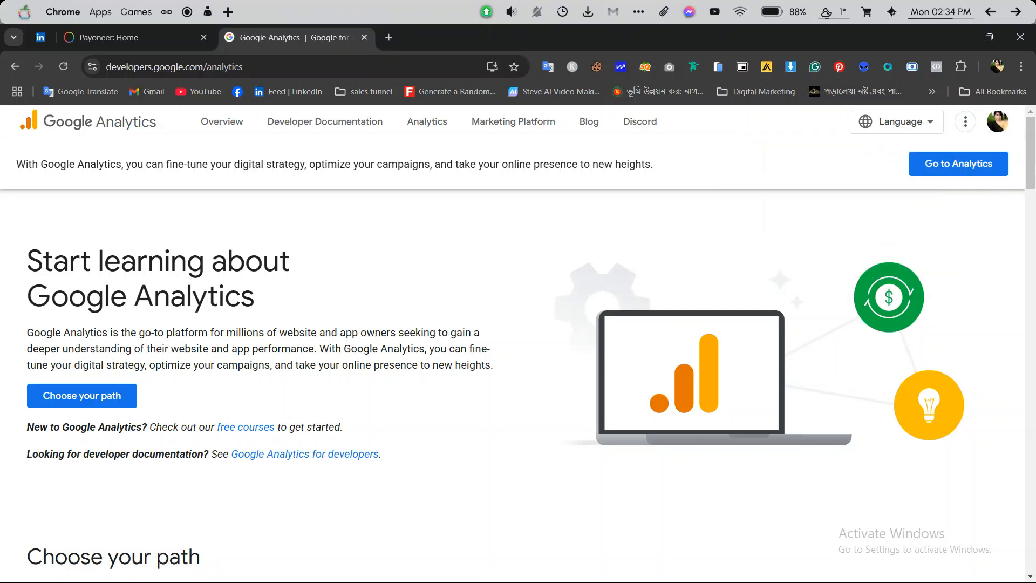
drag(1034, 159, 1011, 228)
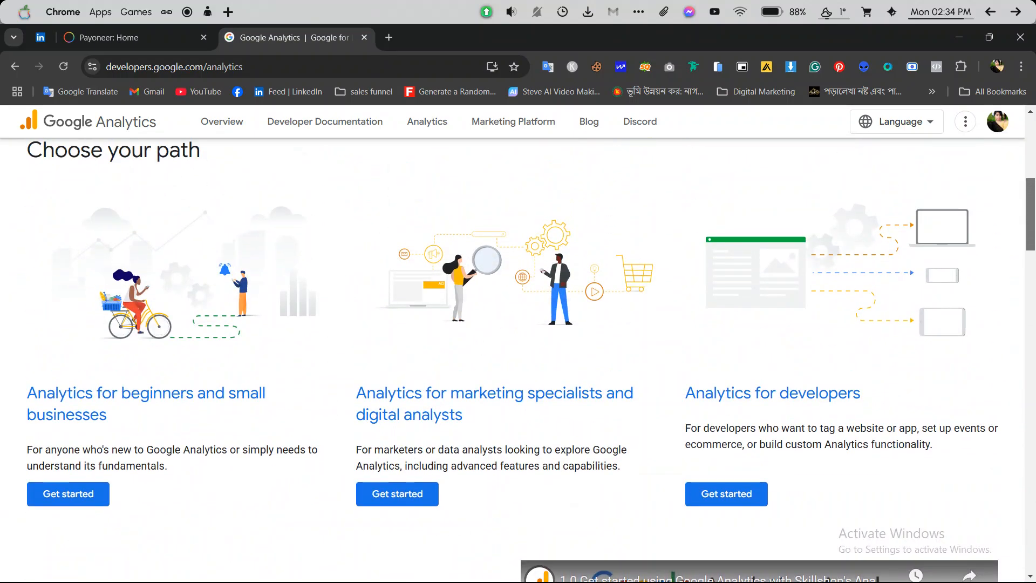
scroll(518, 346, up, 8)
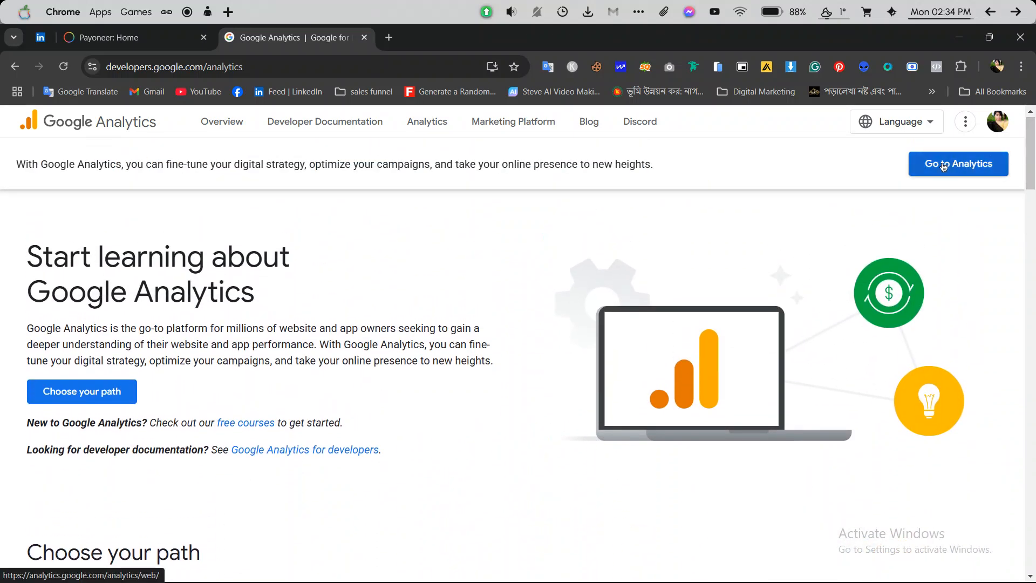
click(940, 167)
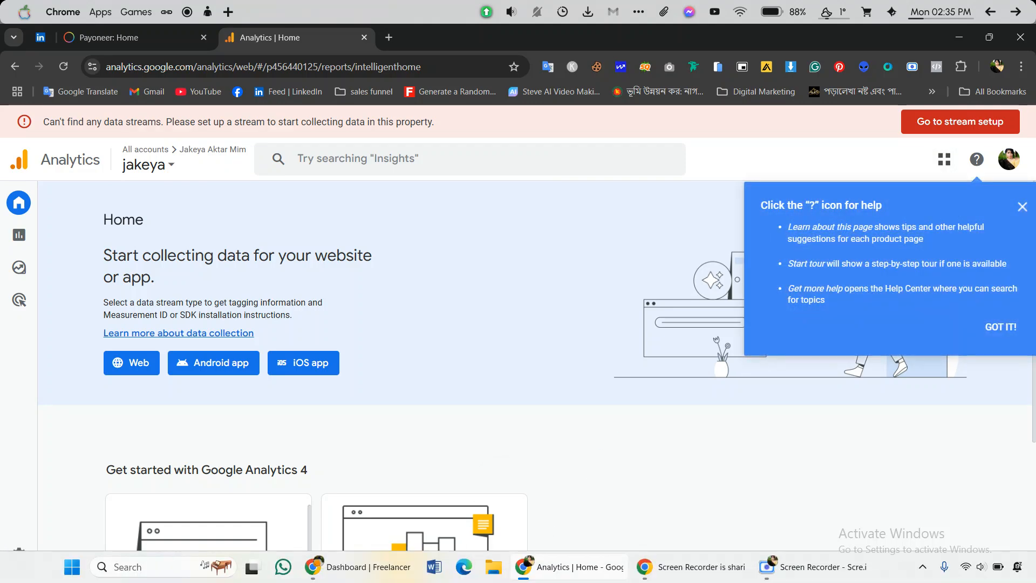
click(774, 572)
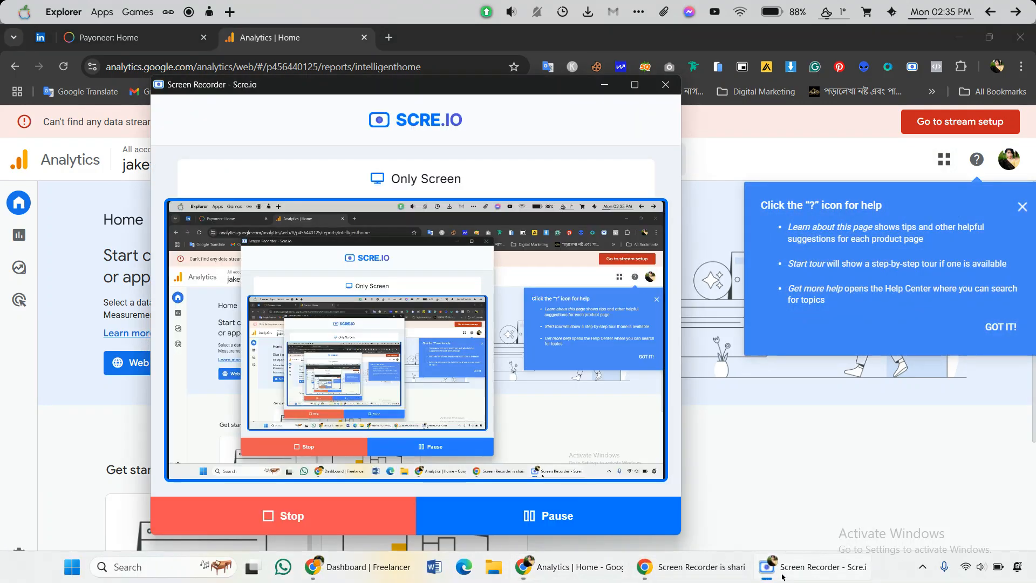
click(540, 518)
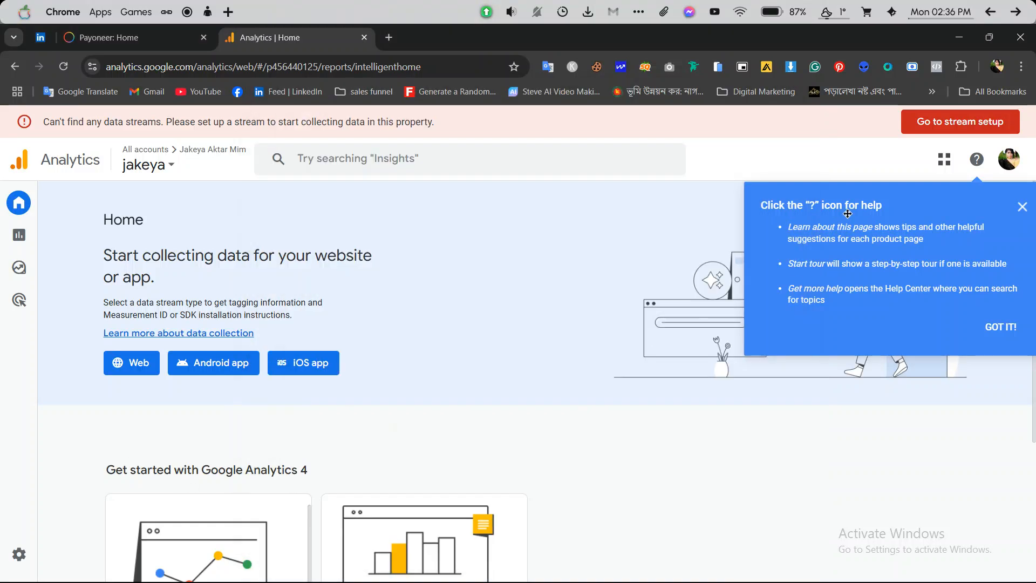
Close the help tip and start setting up a Web data stream, ready for its website URL
click(1023, 207)
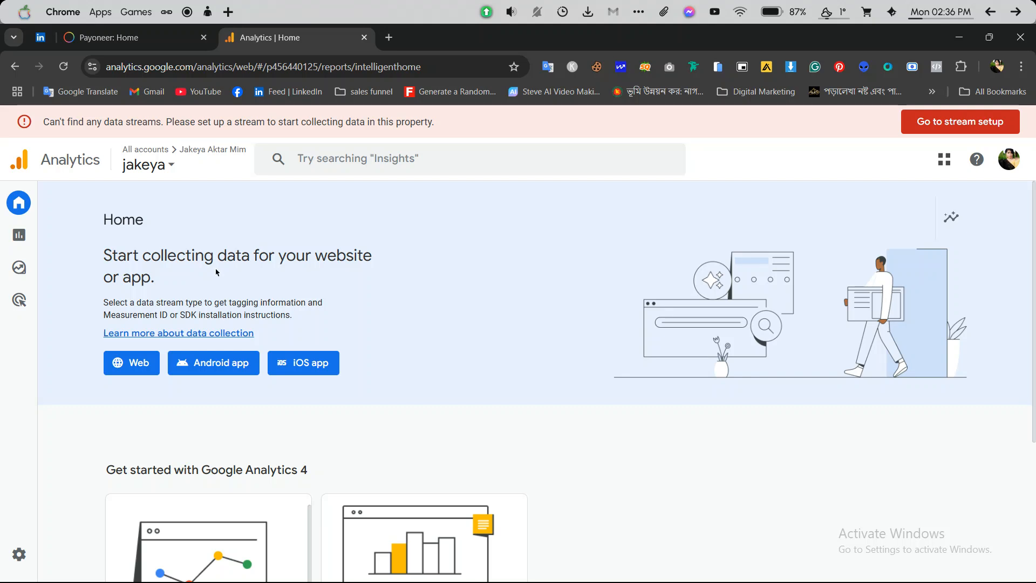
drag(101, 257, 158, 284)
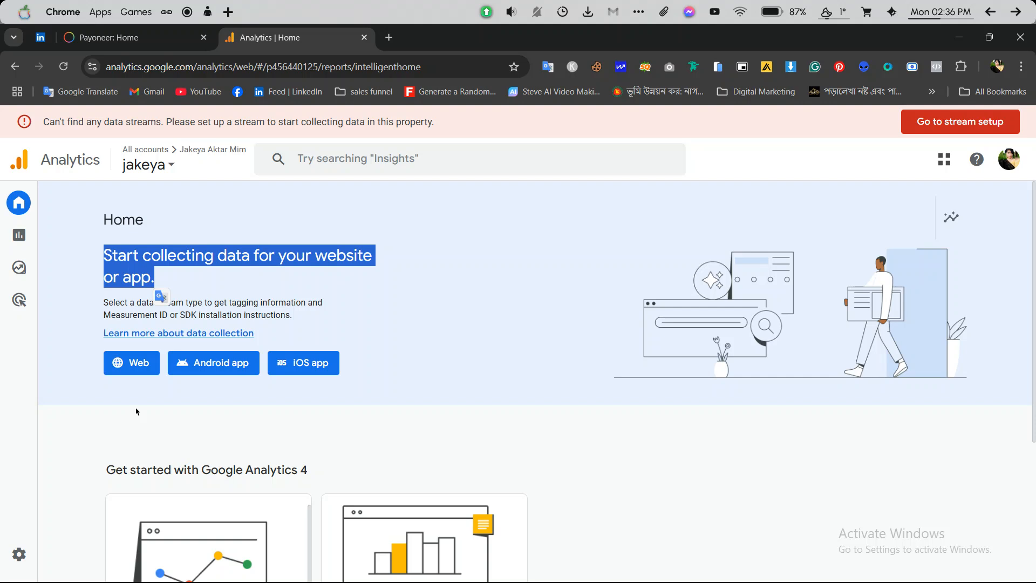
click(136, 367)
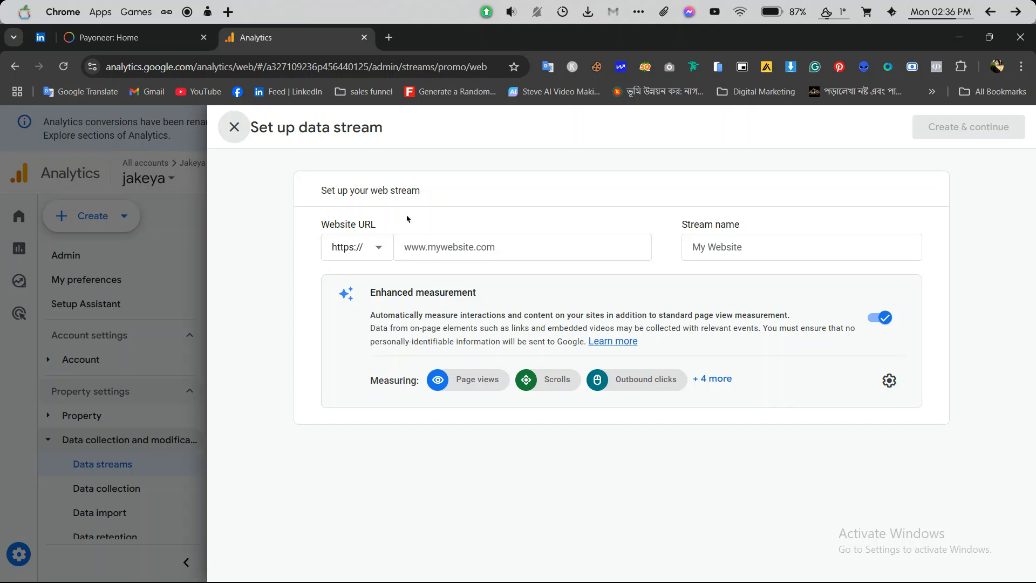
click(428, 244)
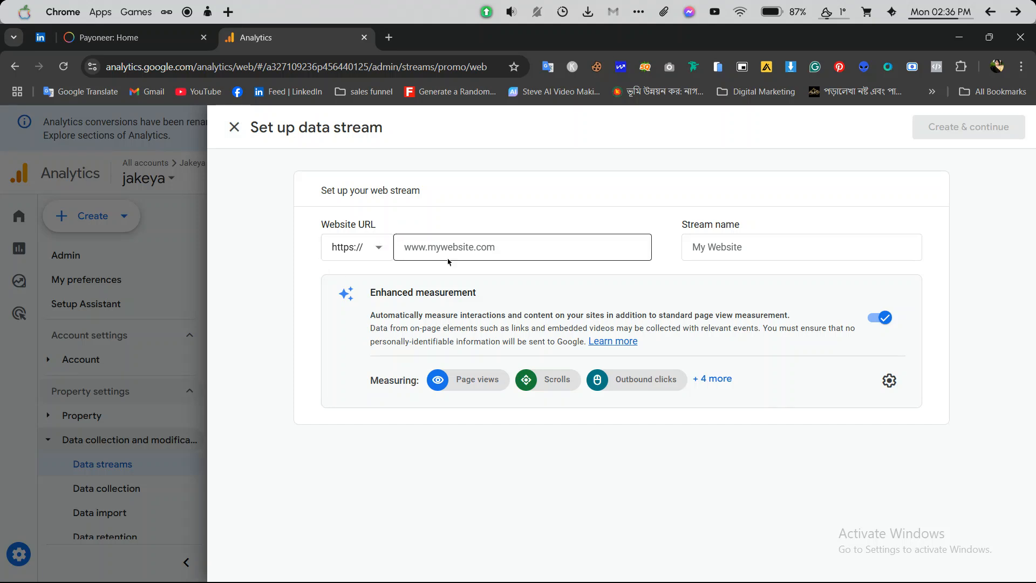
click(479, 243)
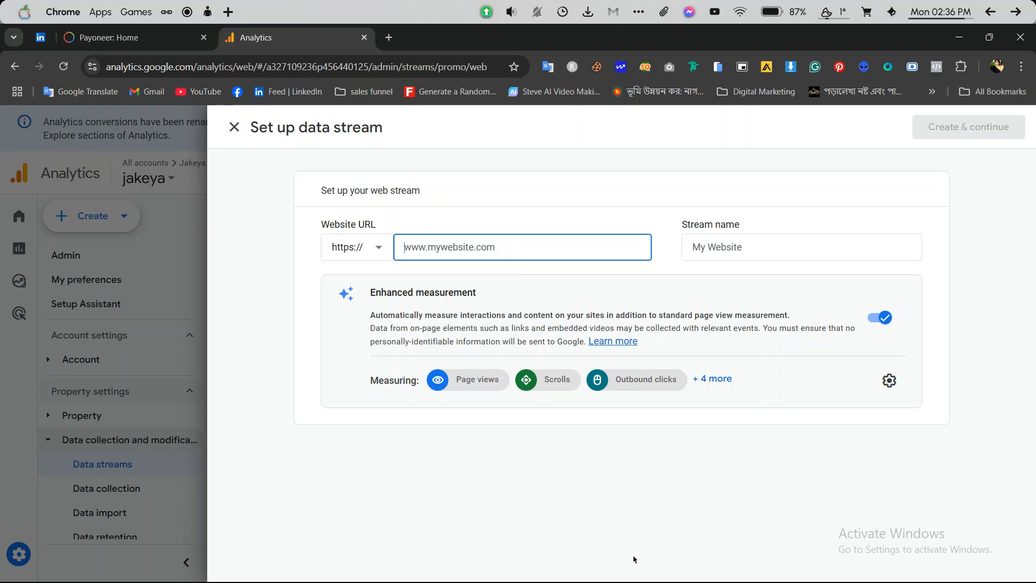
click(782, 570)
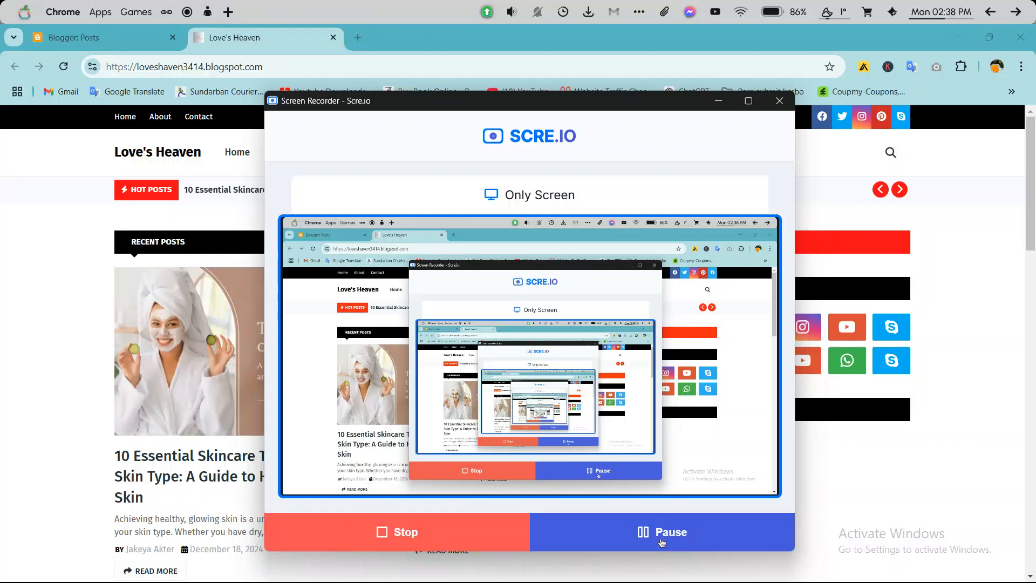
click(29, 344)
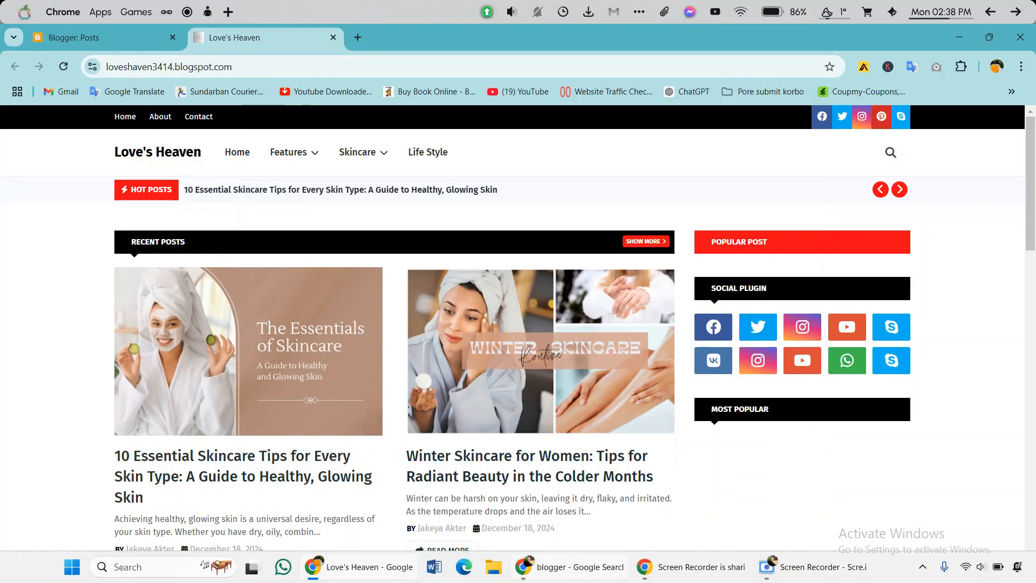
mouse_move(572, 566)
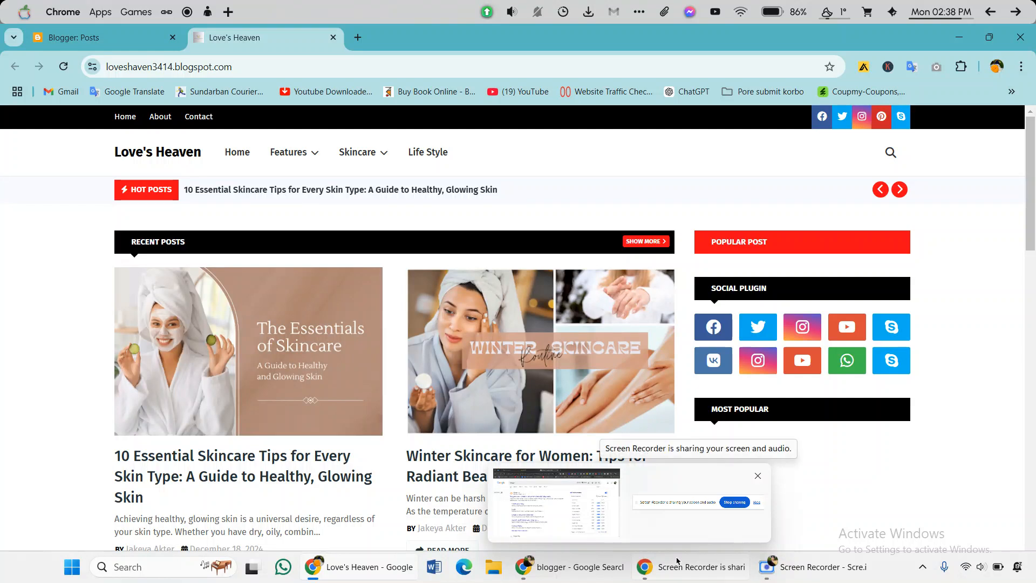
triple_click(220, 63)
double_click(284, 67)
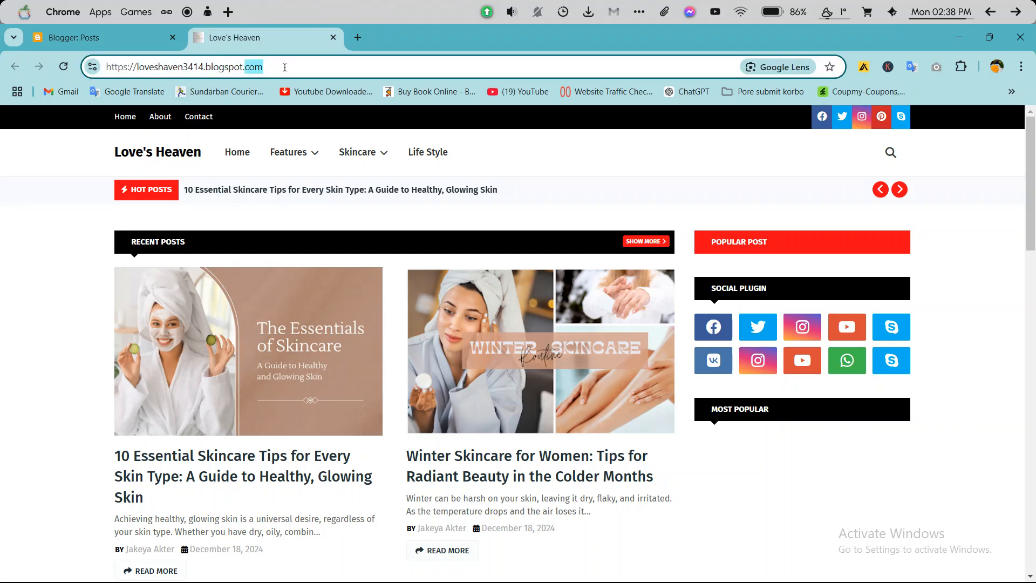
drag(285, 67, 111, 59)
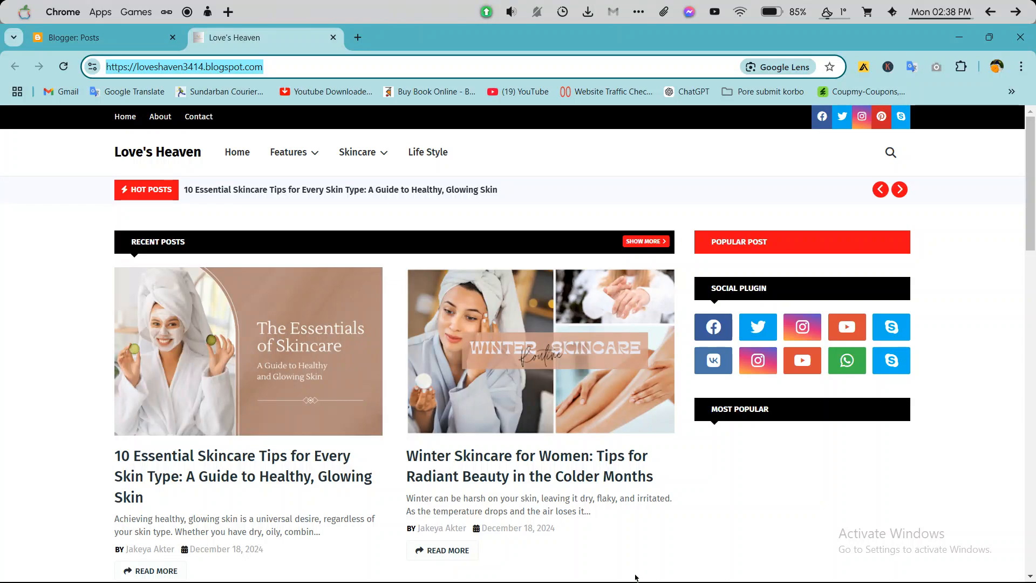
click(665, 575)
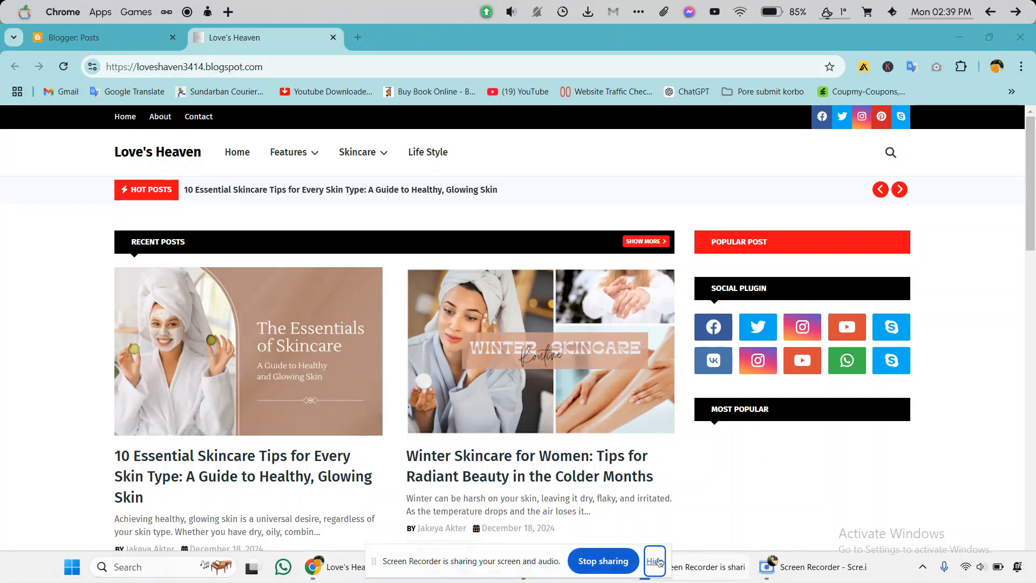
click(655, 562)
key(ctrl+c)
Return to the Analytics data stream setup and paste the copied blog address as the website URL
click(598, 569)
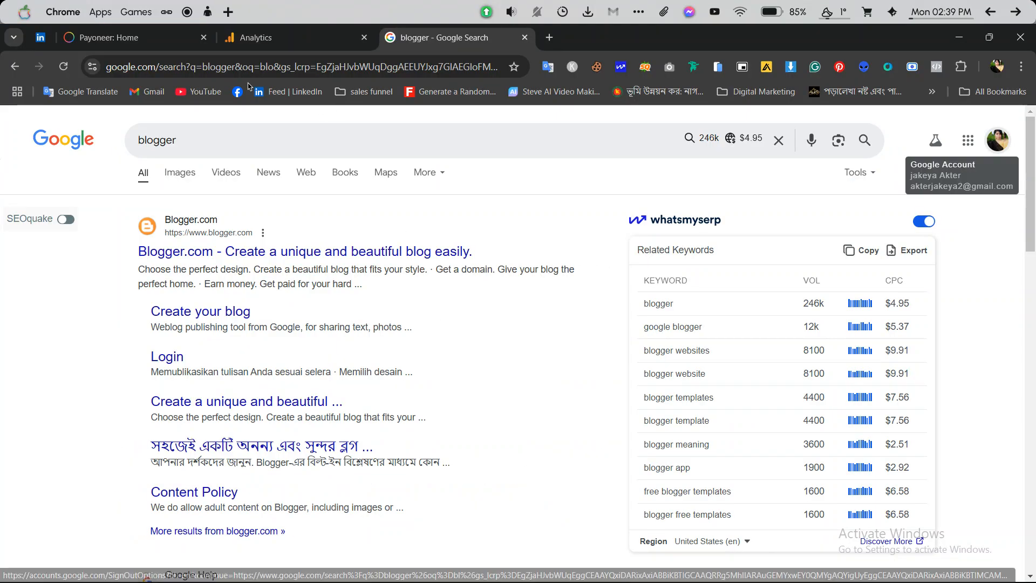
click(279, 37)
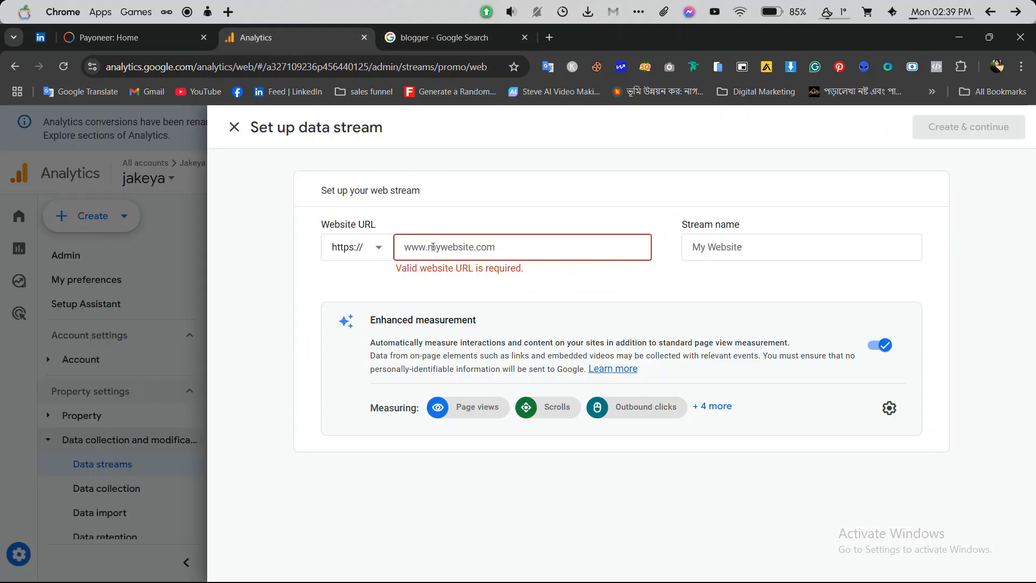
key(ctrl+v)
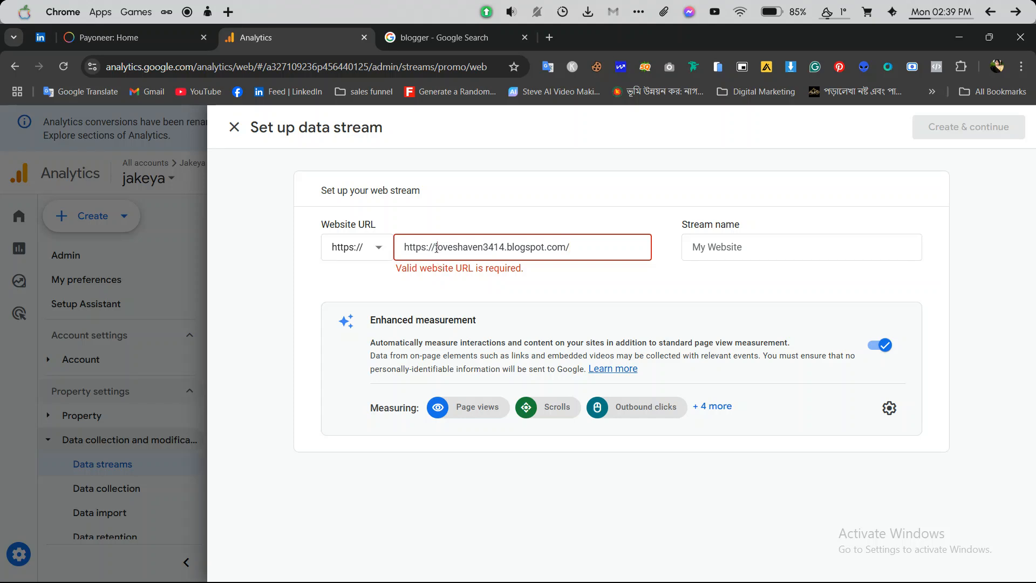
drag(437, 248, 398, 248)
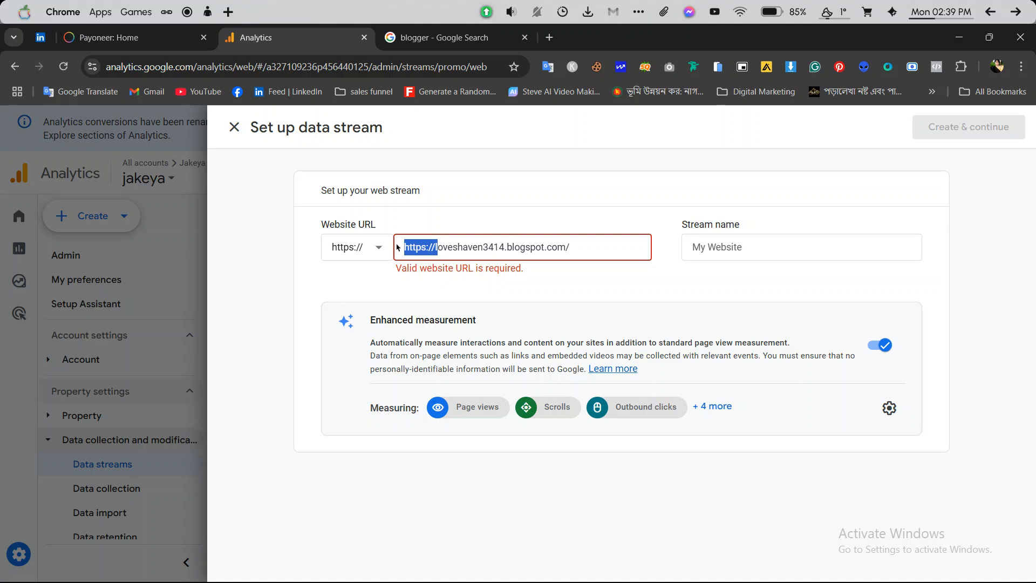
click(398, 248)
key(Right)
key(Right)
key(Right)
key(Right)
key(Right)
key(Right)
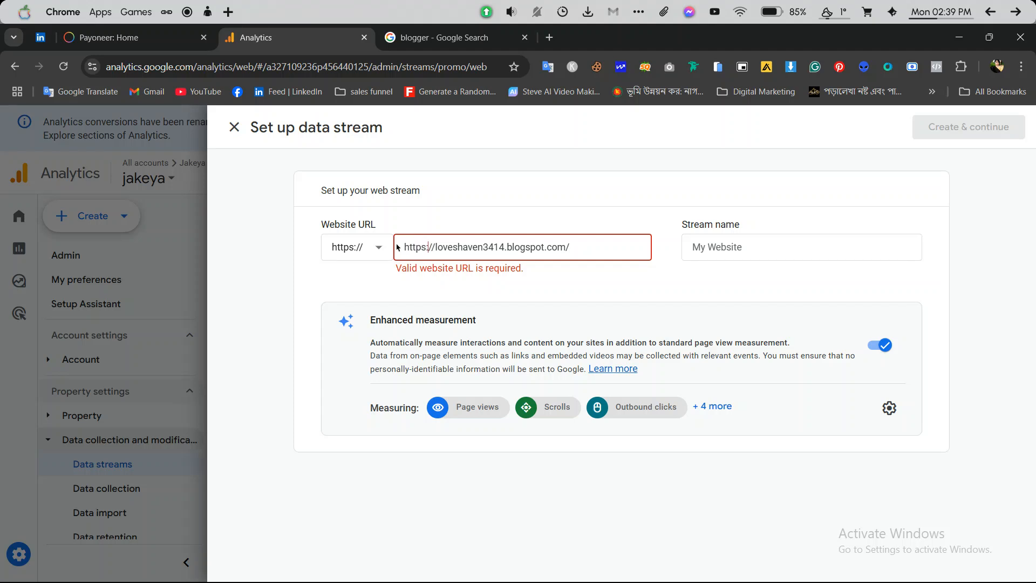
key(BackSpace)
key(BackSpace)
key(BackSpace)
key(BackSpace)
key(BackSpace)
key(BackSpace)
key(BackSpace)
key(BackSpace)
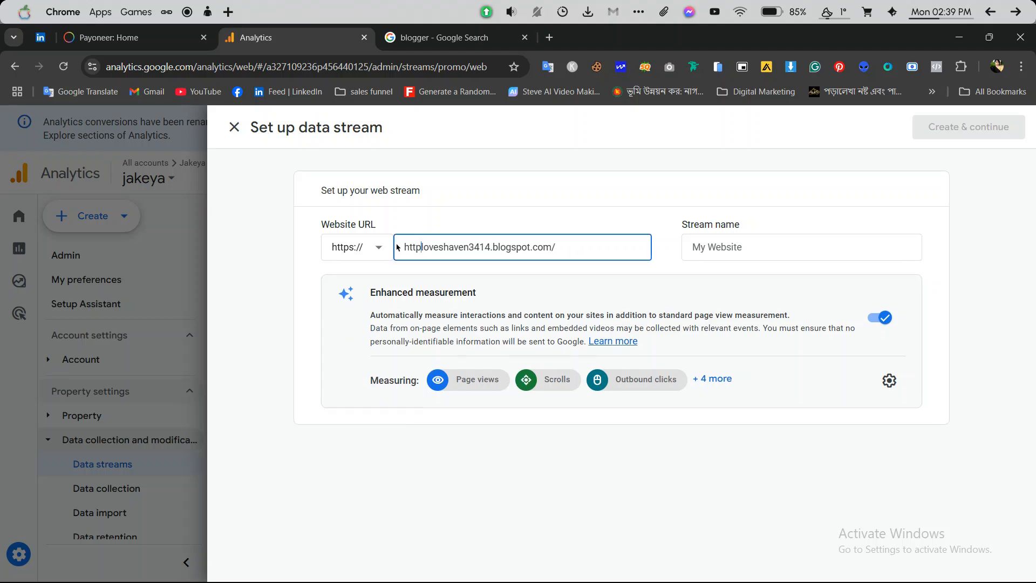
click(303, 244)
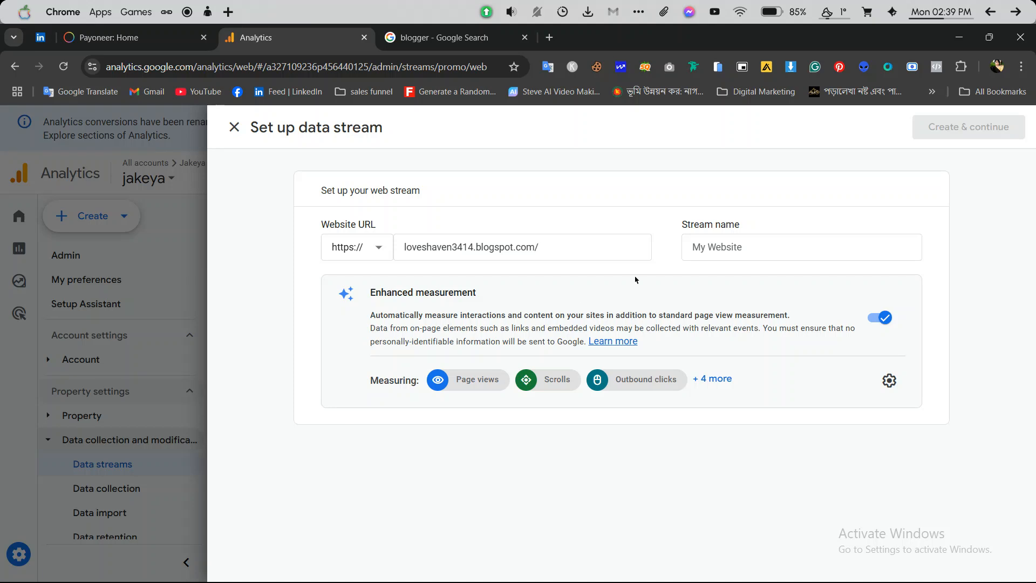
Copy loveshaven3414 from the website URL and use it as the stream name
click(536, 249)
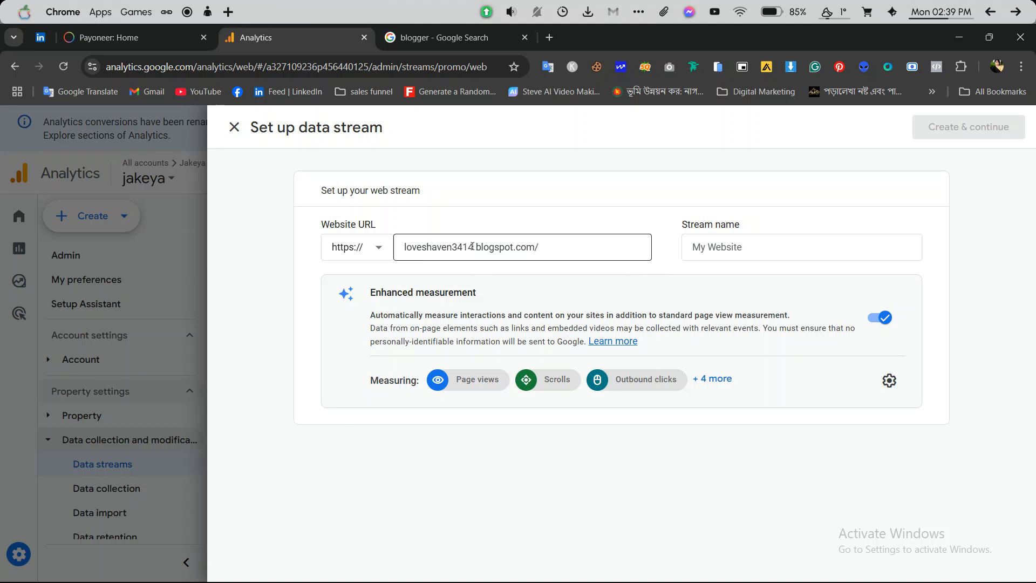
drag(472, 247, 400, 238)
key(ctrl+c)
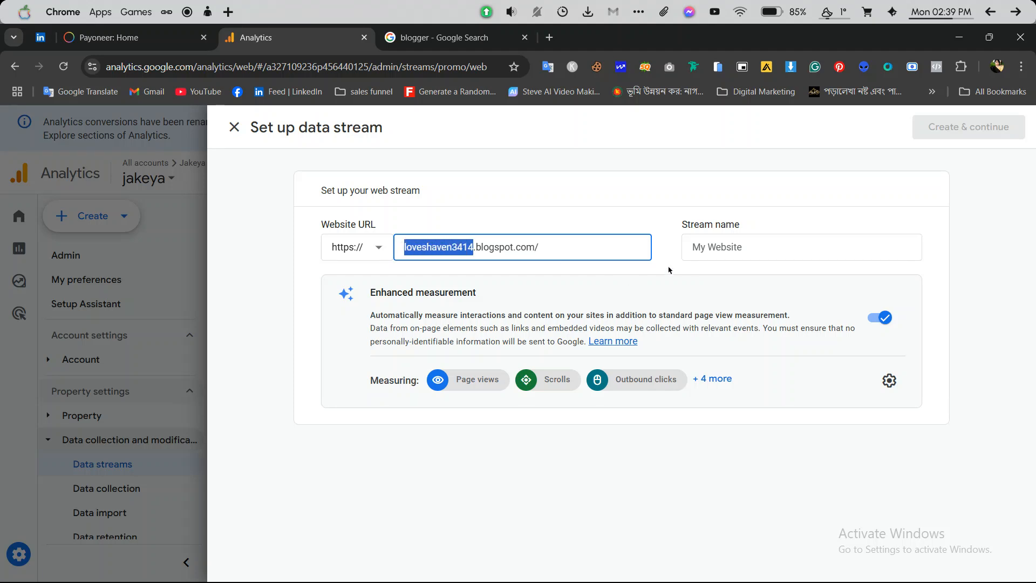
click(730, 243)
key(ctrl+v)
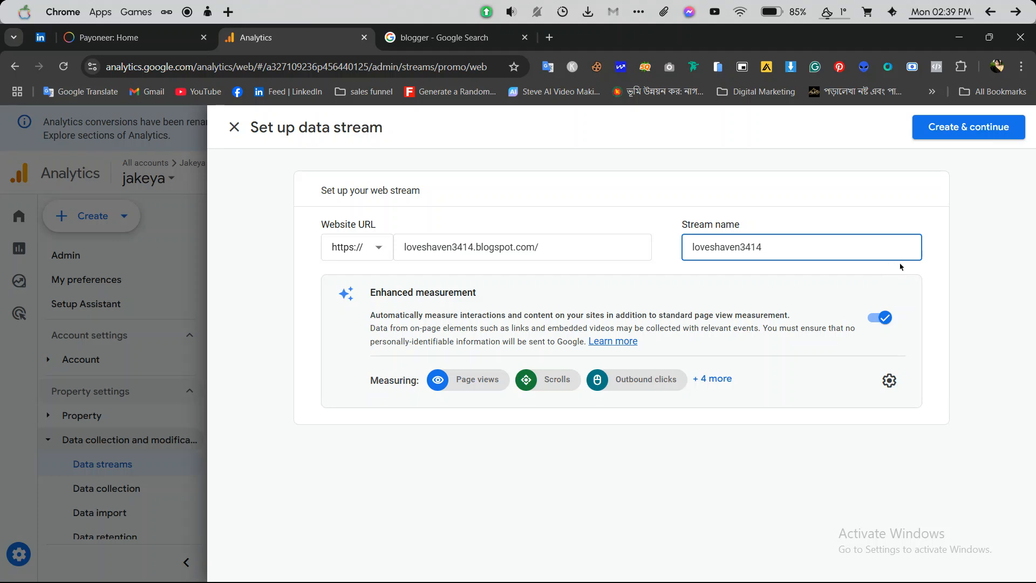
Create the web stream, then close the Google tag instructions and stream details to return to the data streams list
click(968, 133)
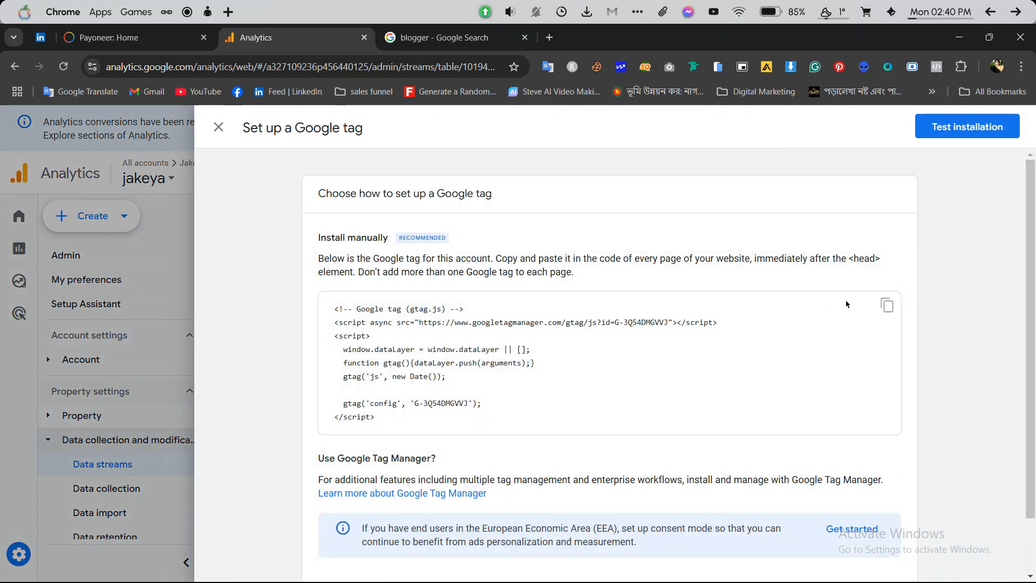
click(218, 127)
click(594, 297)
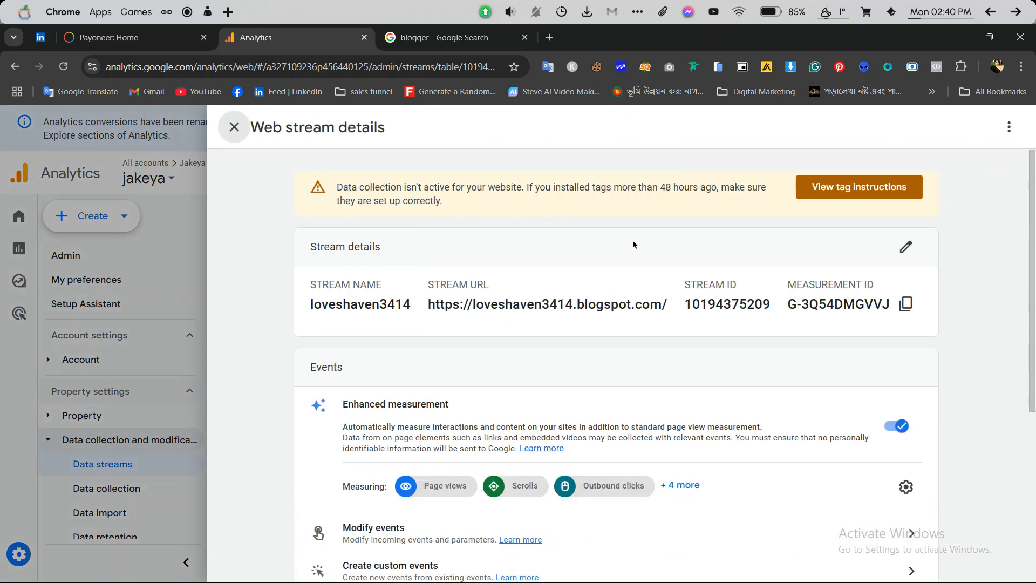
click(234, 128)
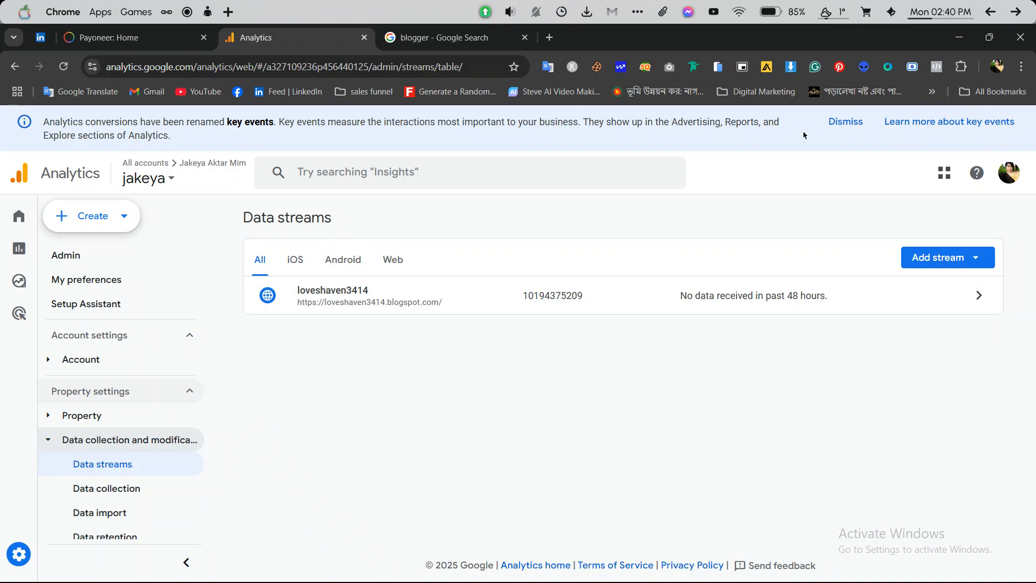
Dismiss the key events notice, then view the Reports snapshot and the Realtime overview
click(846, 123)
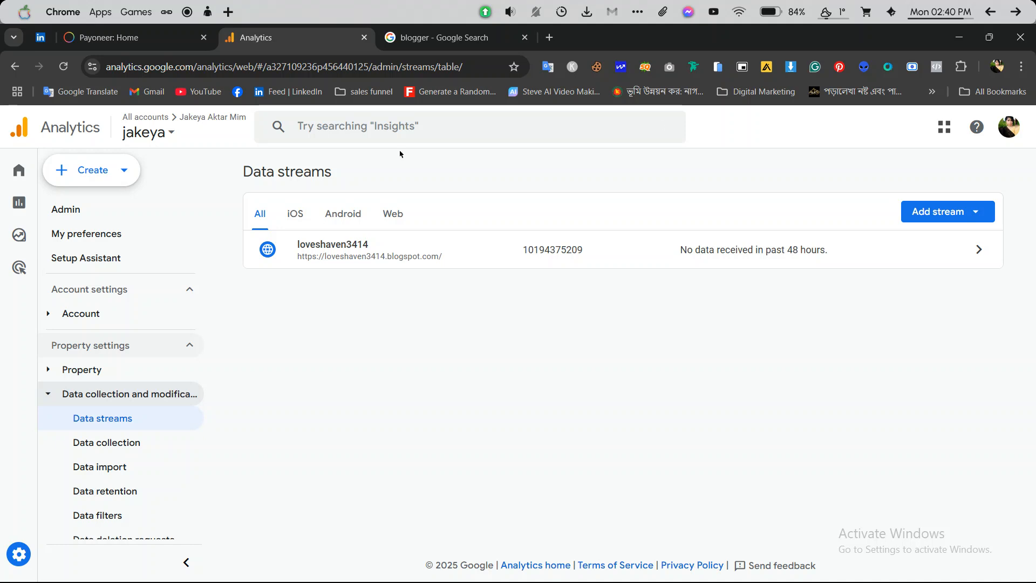
mouse_move(39, 190)
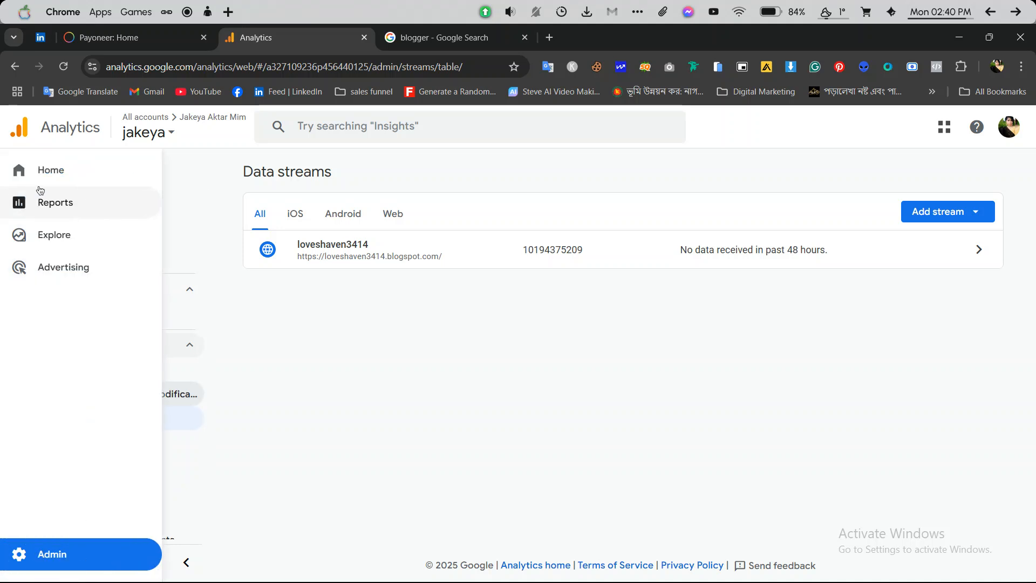
click(51, 206)
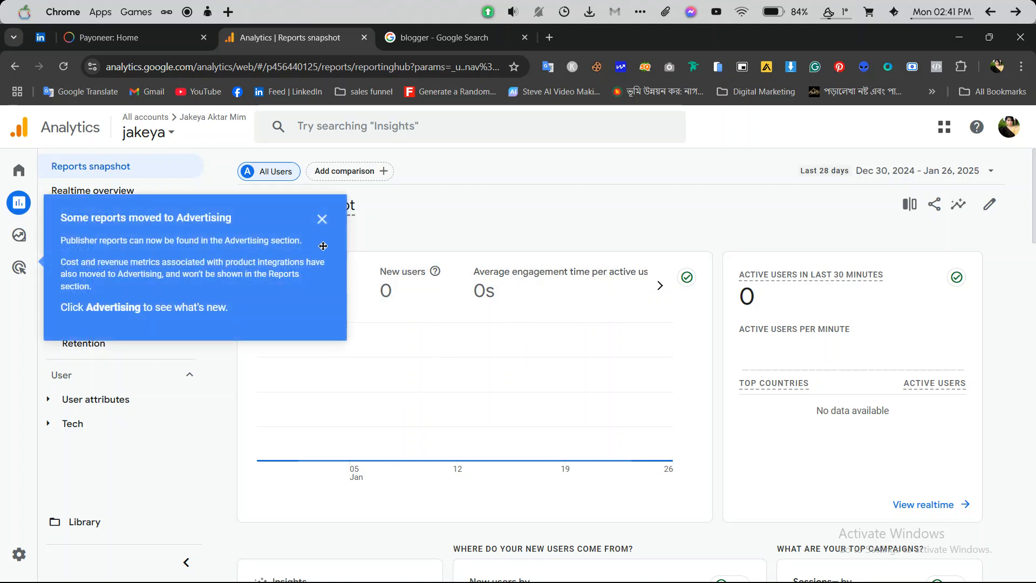
click(324, 225)
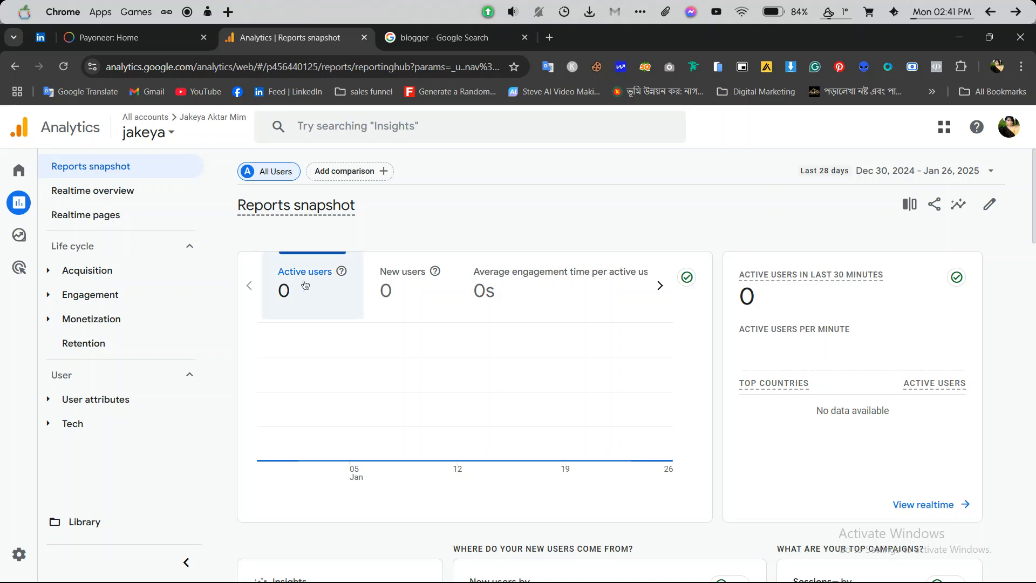
click(85, 195)
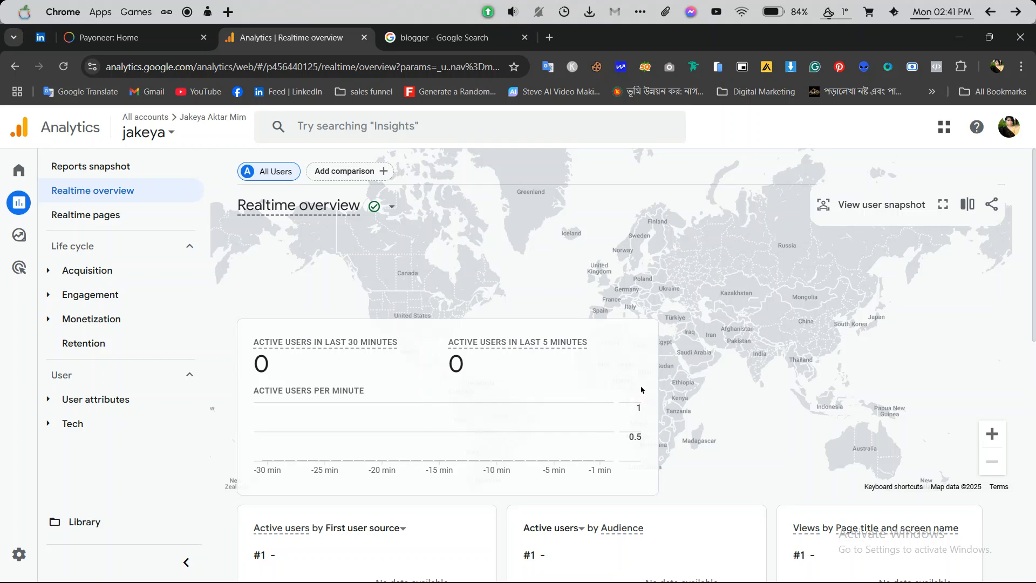
Open the web stream details through the tagging instructions on the Analytics Home page, dismissing the benchmarking notice
mouse_move(26, 171)
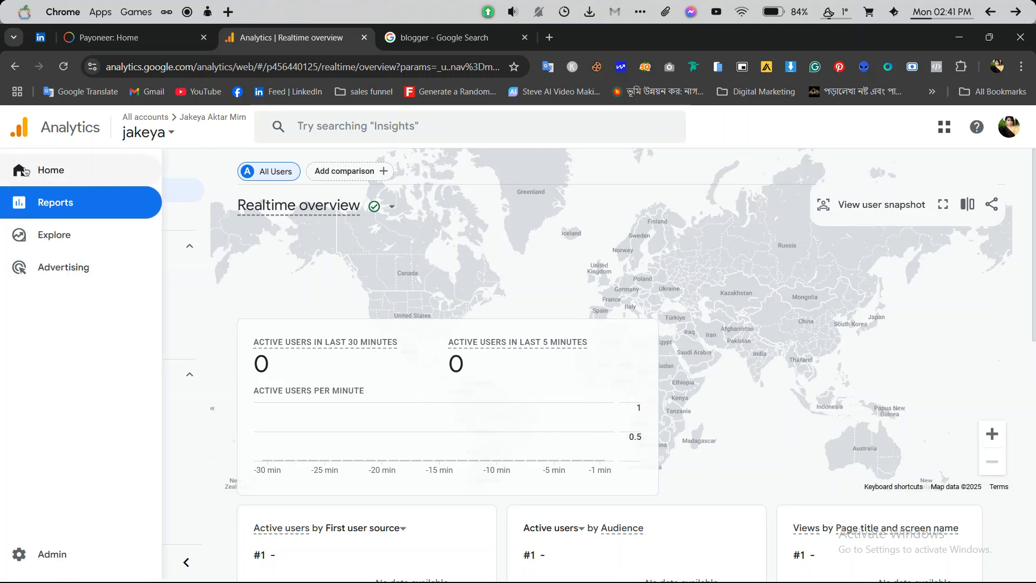
click(24, 172)
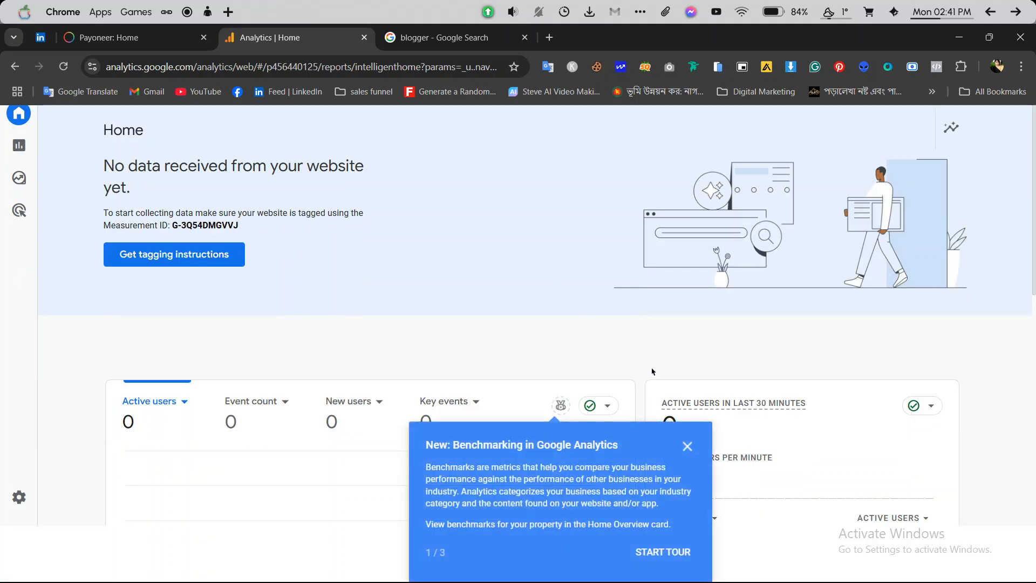
click(687, 445)
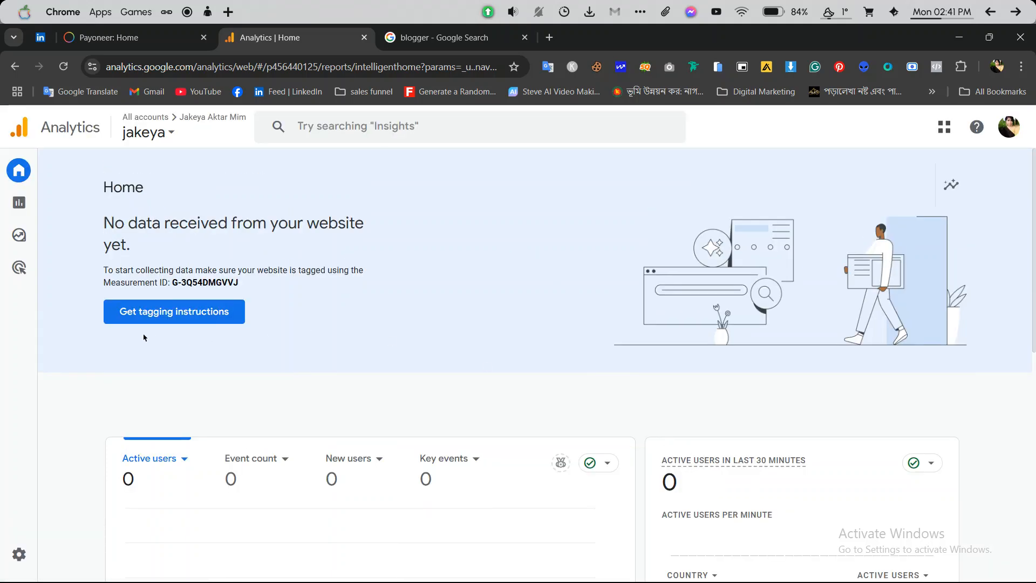
click(170, 319)
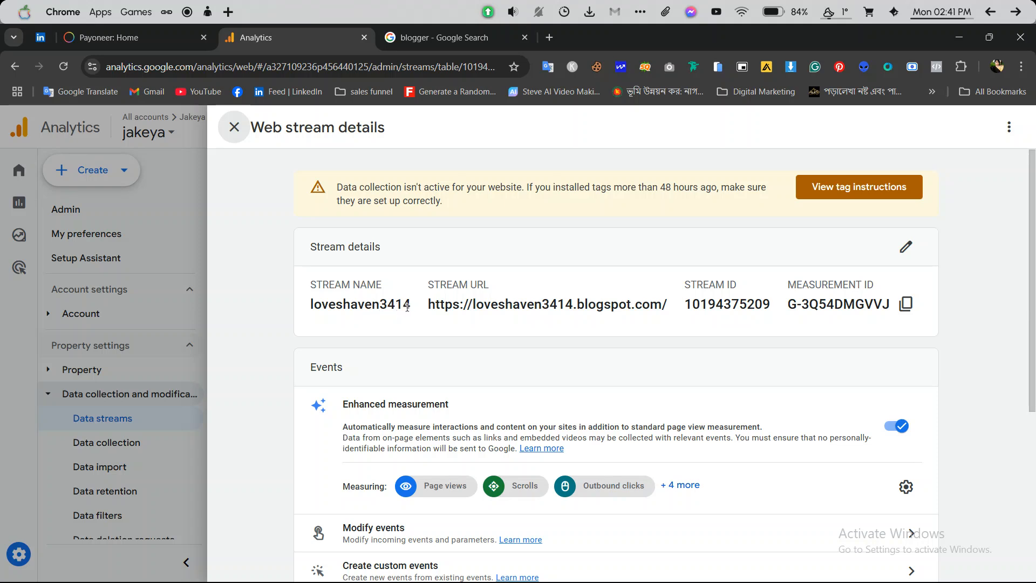
drag(401, 305, 297, 296)
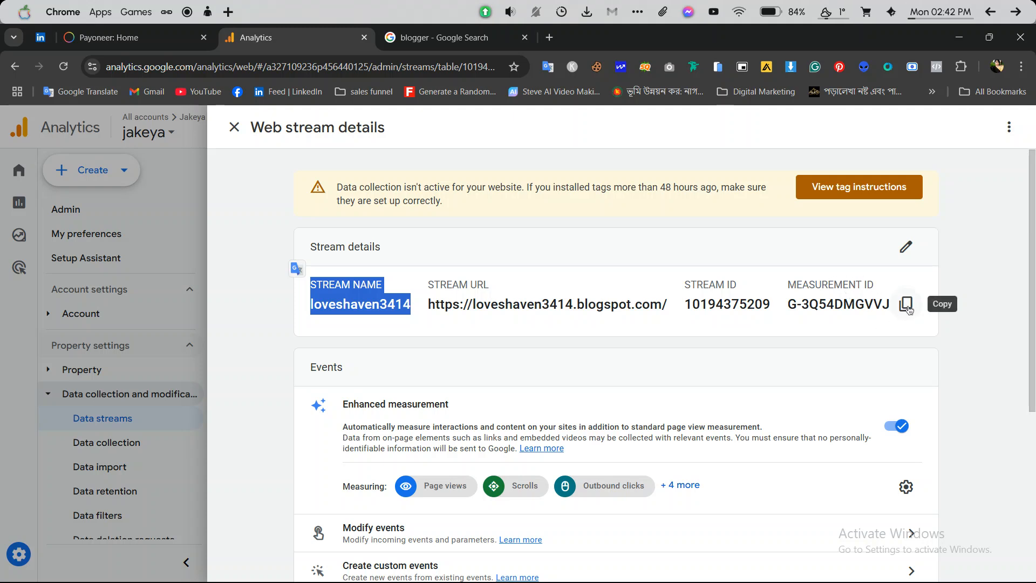
View the tag installation instructions, copy the Google tag for manual installation, and close the instructions
click(854, 192)
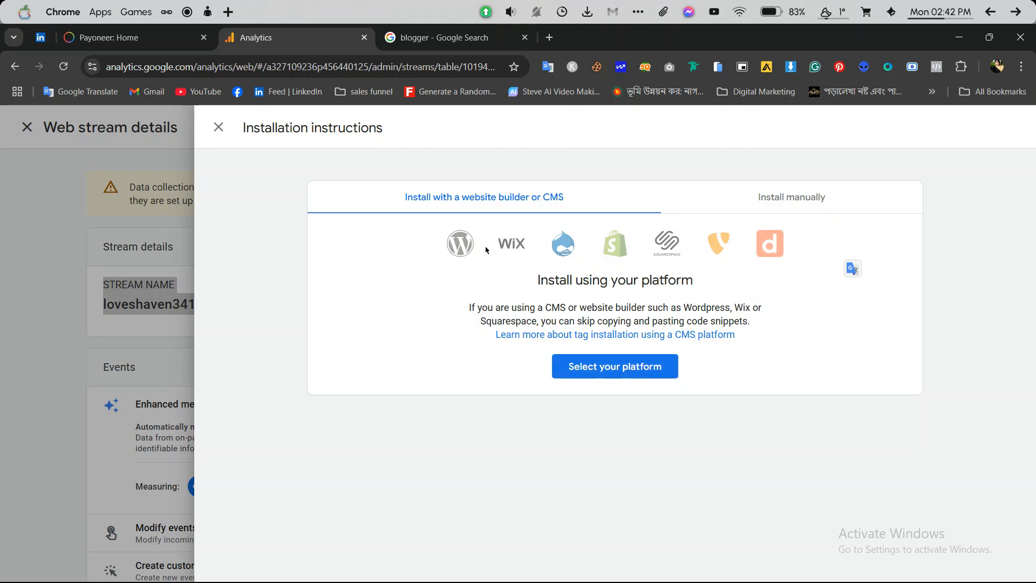
drag(579, 307, 482, 259)
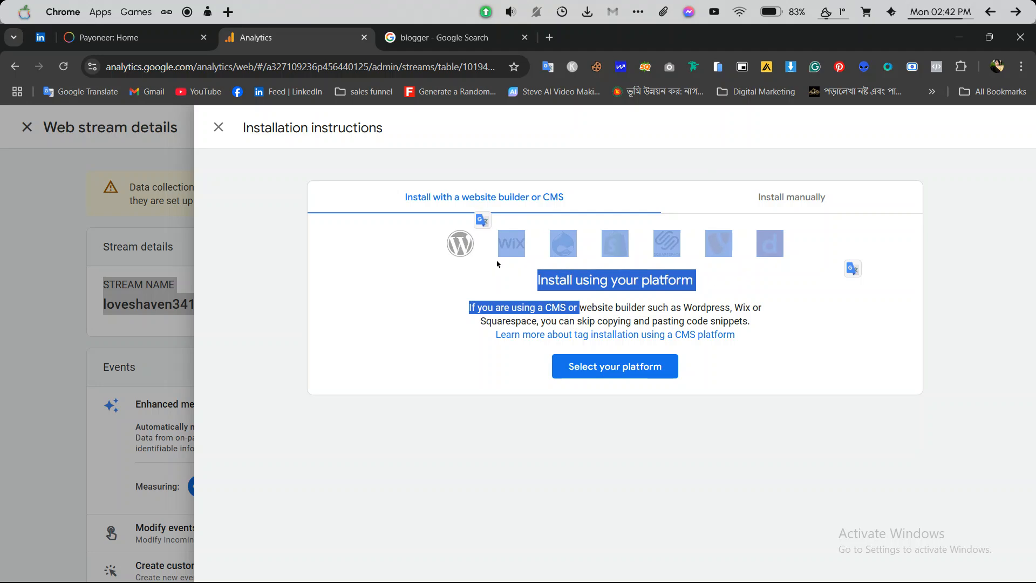
click(787, 195)
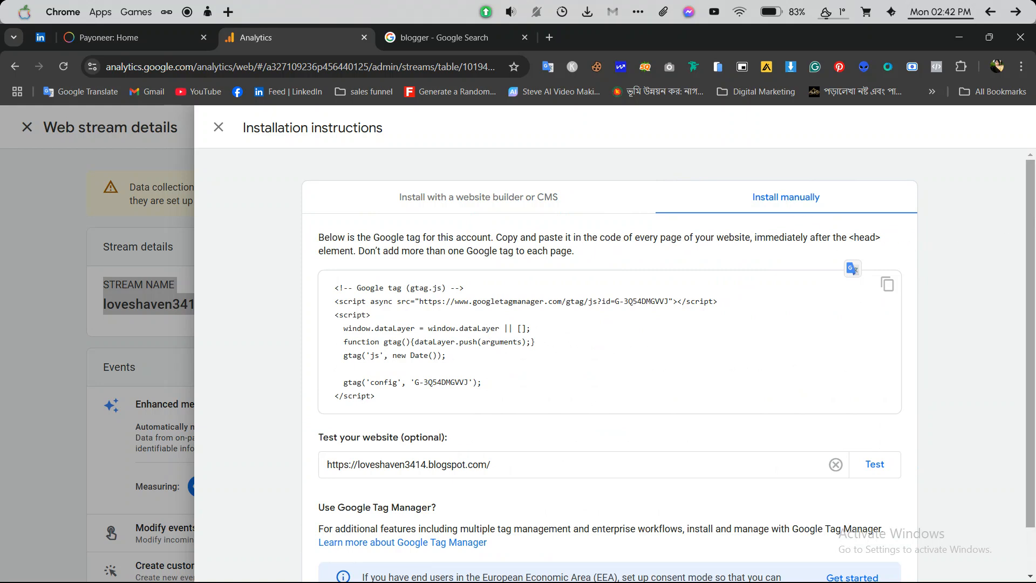
scroll(818, 244, down, 1)
scroll(802, 193, down, 1)
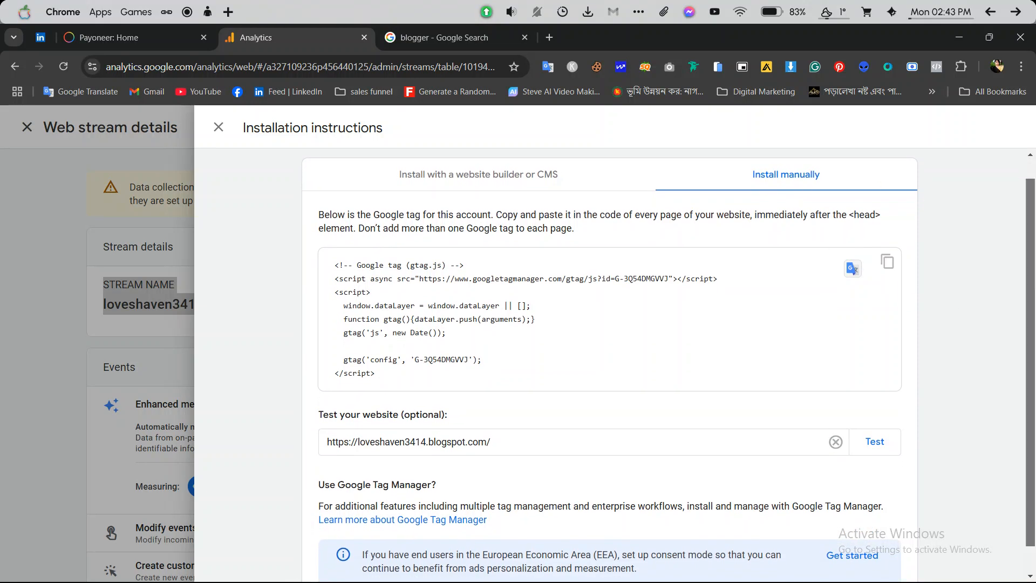
scroll(1028, 297, down, 1)
scroll(1030, 295, up, 3)
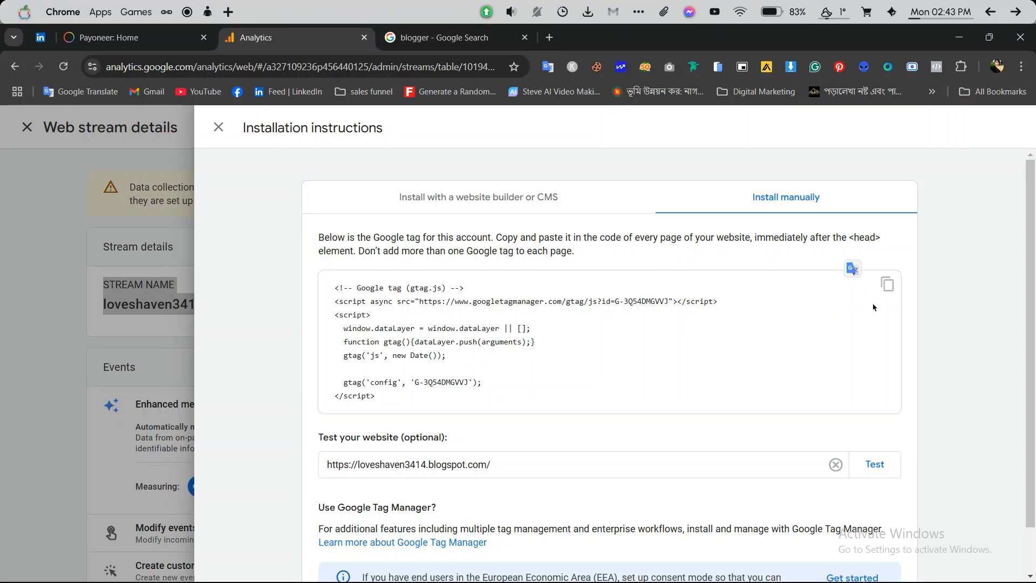
click(888, 285)
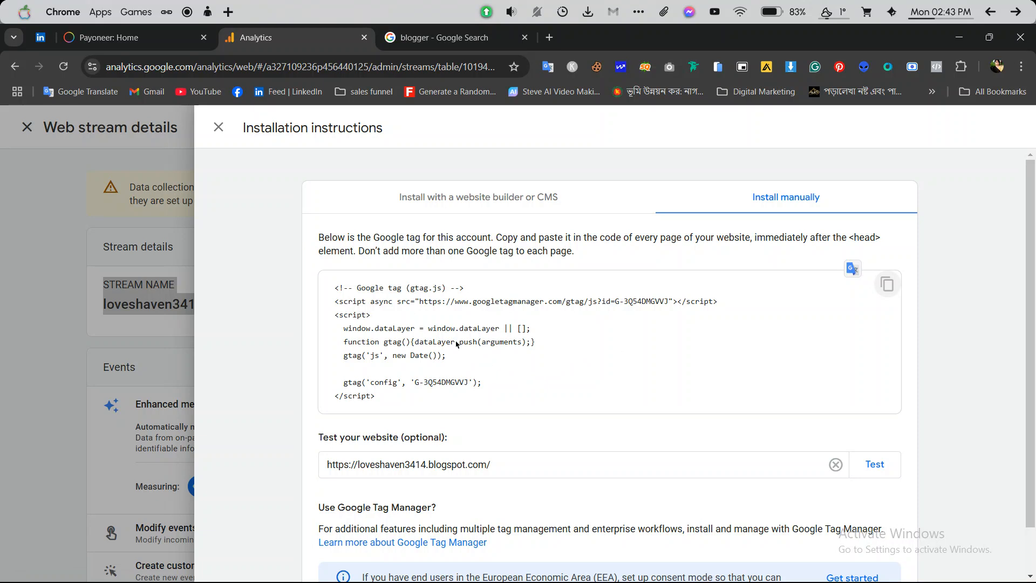
click(219, 128)
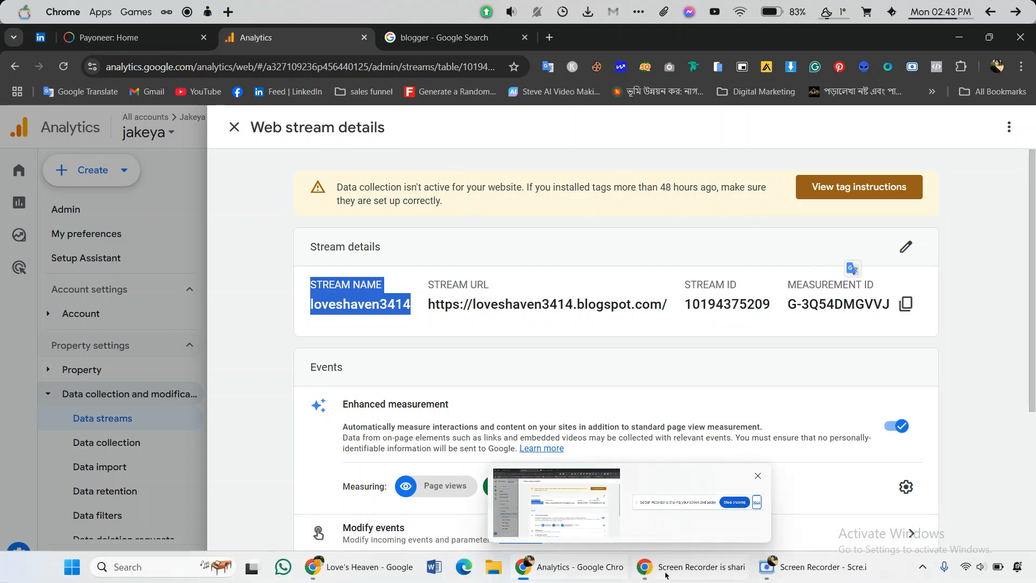
click(666, 576)
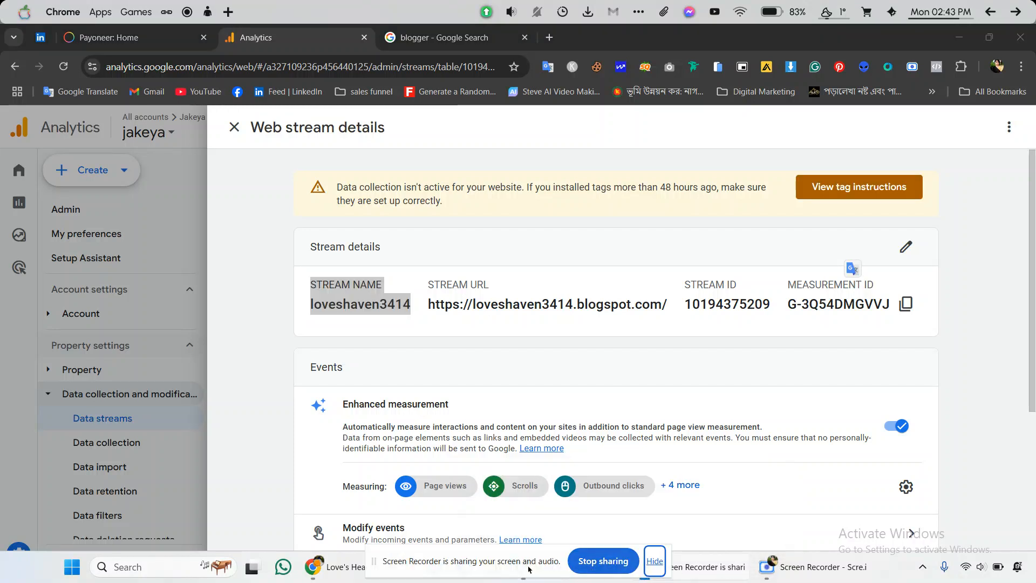
click(654, 561)
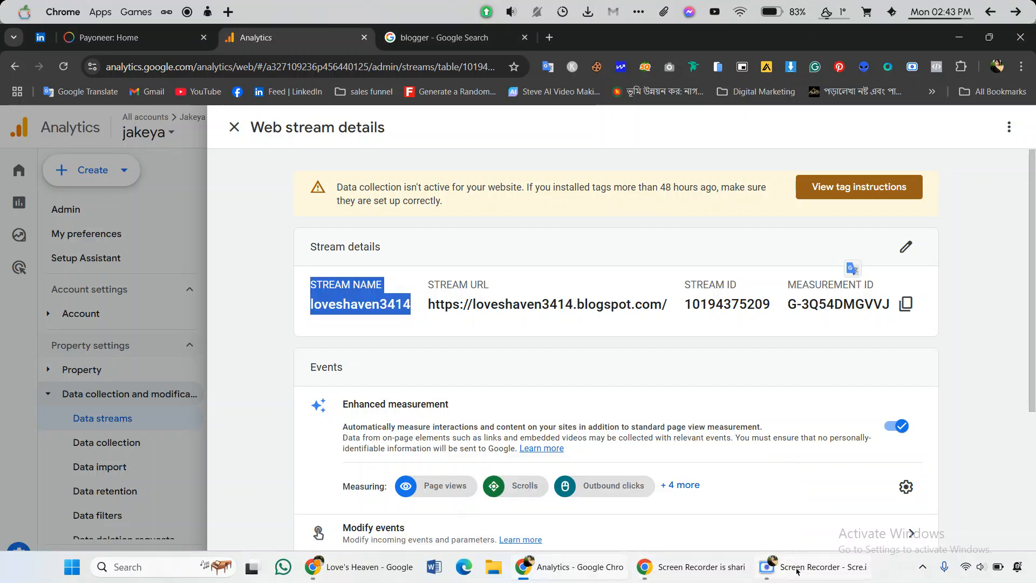
mouse_move(585, 576)
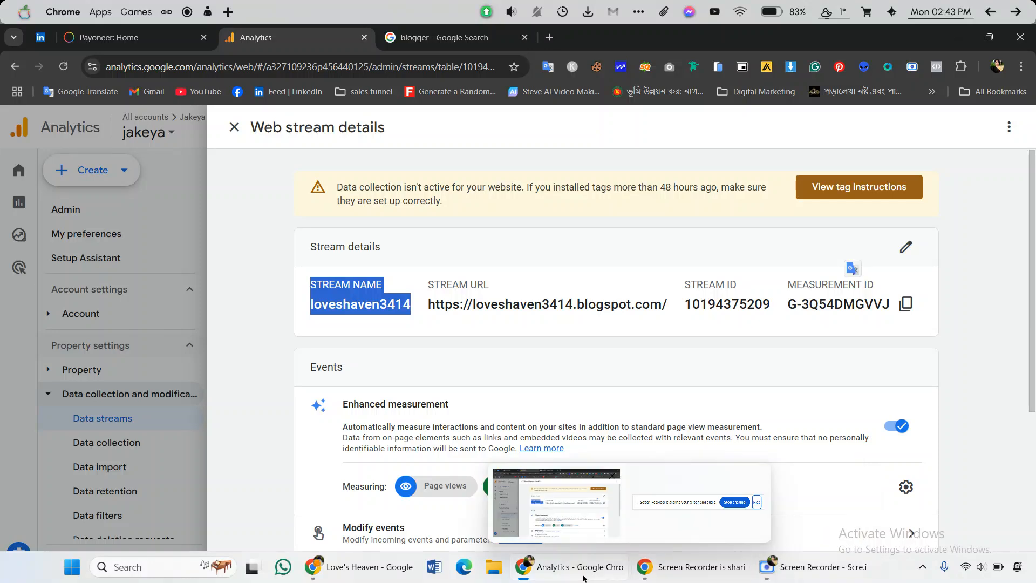
Switch to the Love's Heaven dashboard in Blogger and open the current theme's HTML for editing
click(358, 577)
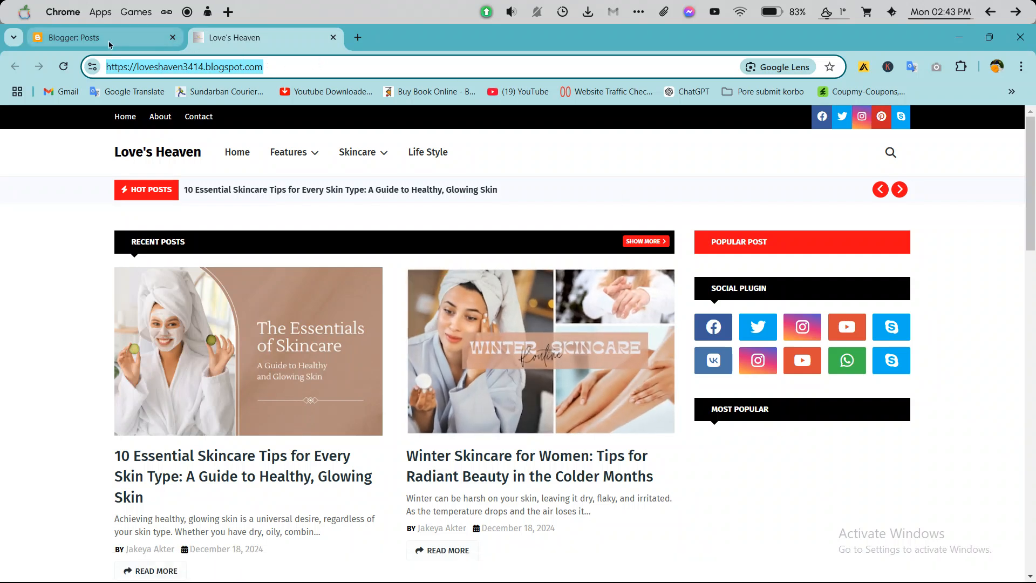
mouse_move(102, 40)
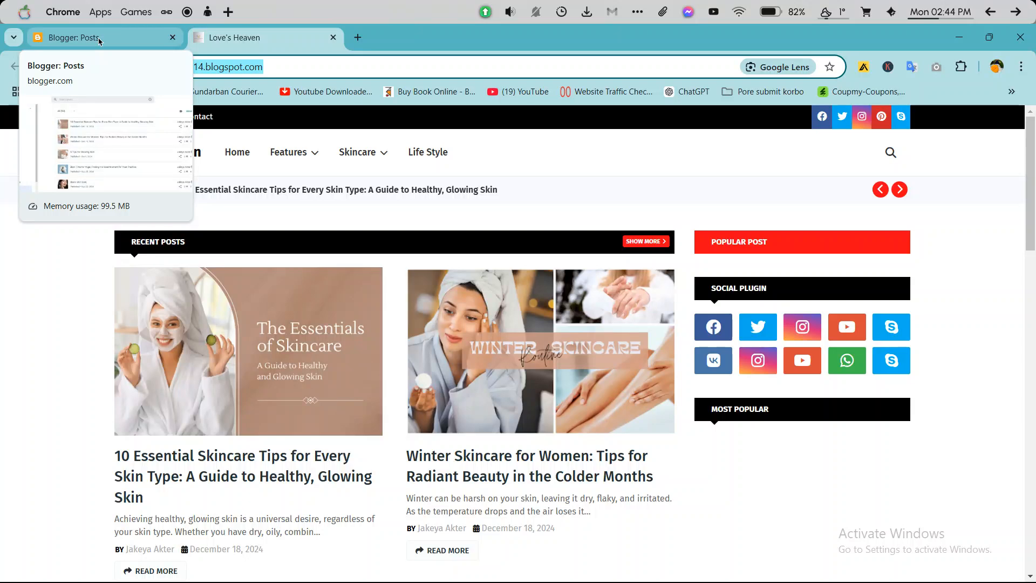
click(105, 42)
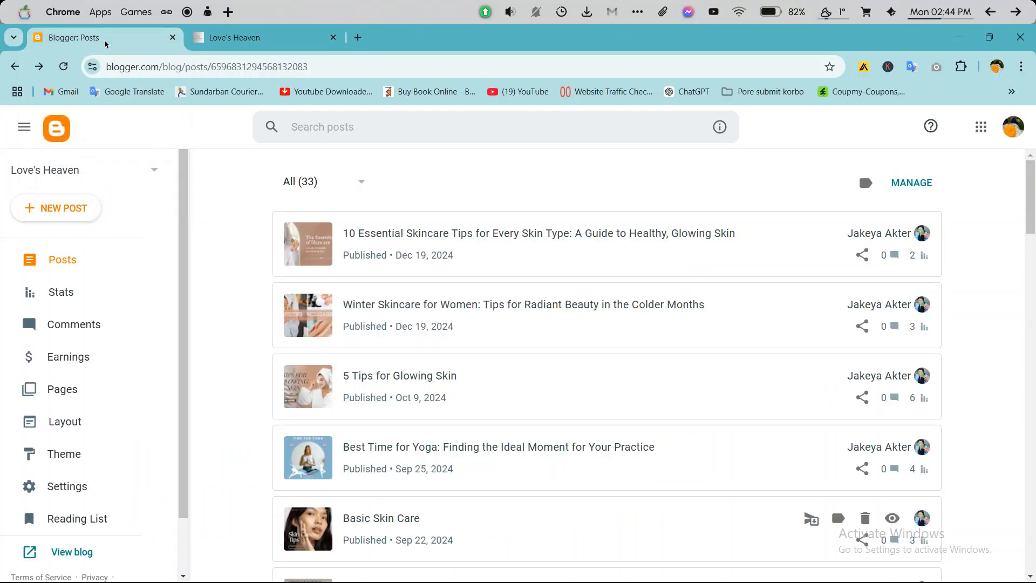
scroll(182, 252, down, 2)
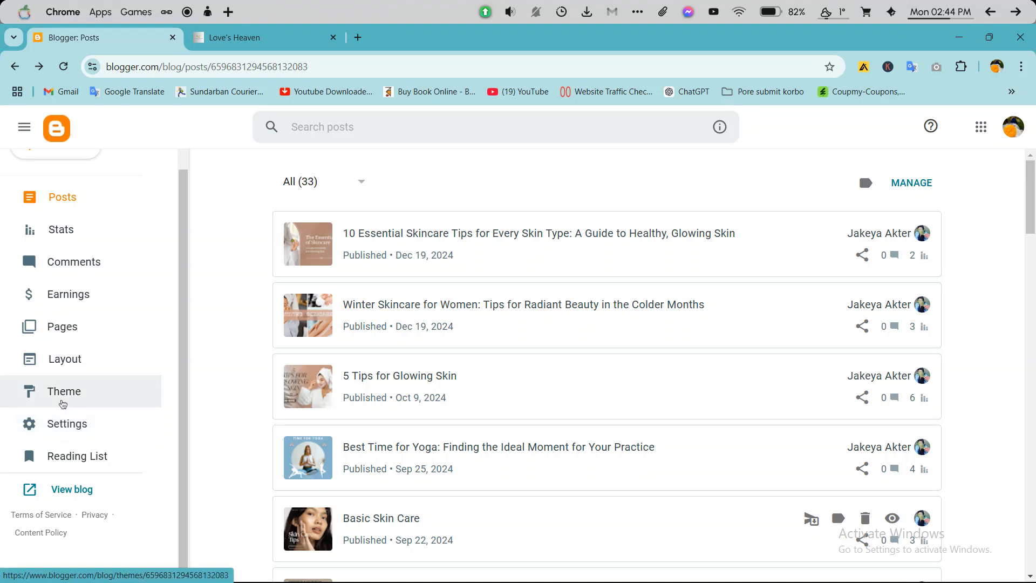
click(63, 403)
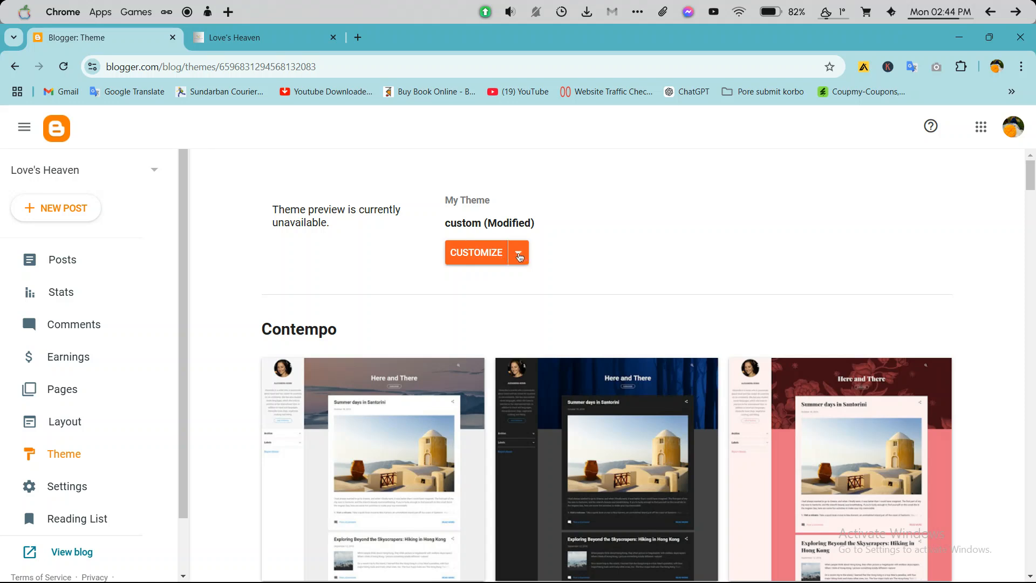
click(520, 257)
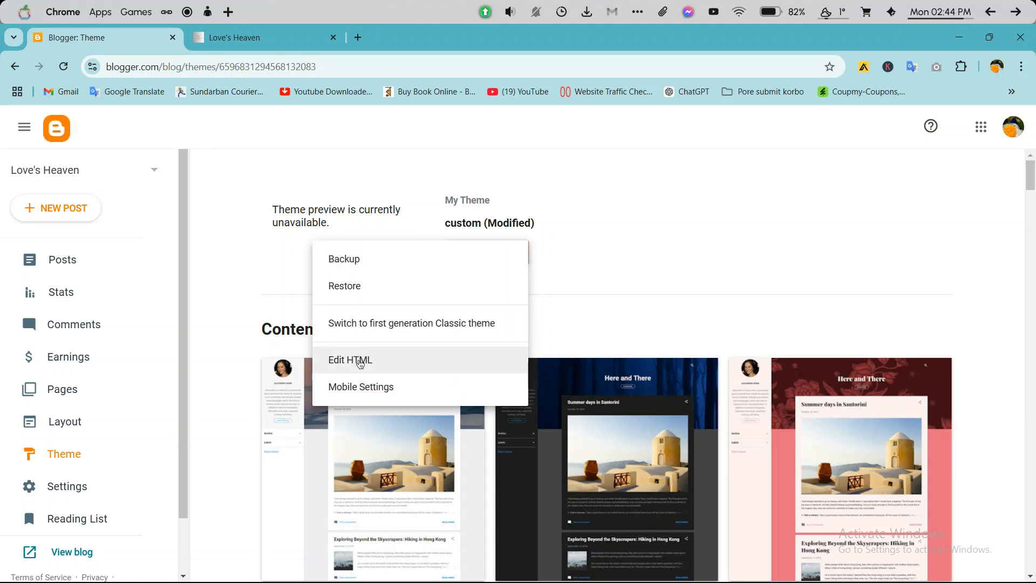
click(359, 363)
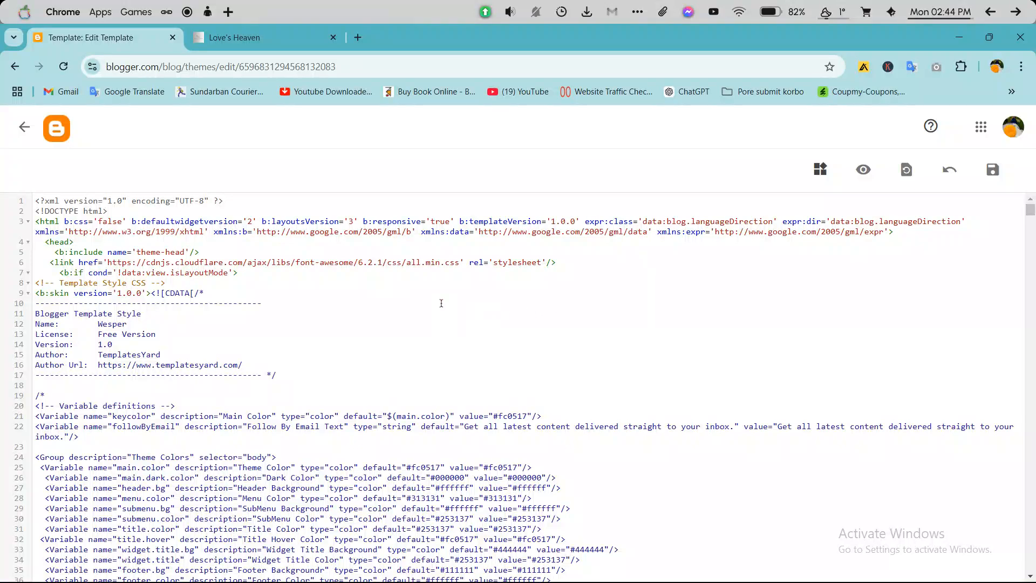
click(270, 255)
key(ctrl+a)
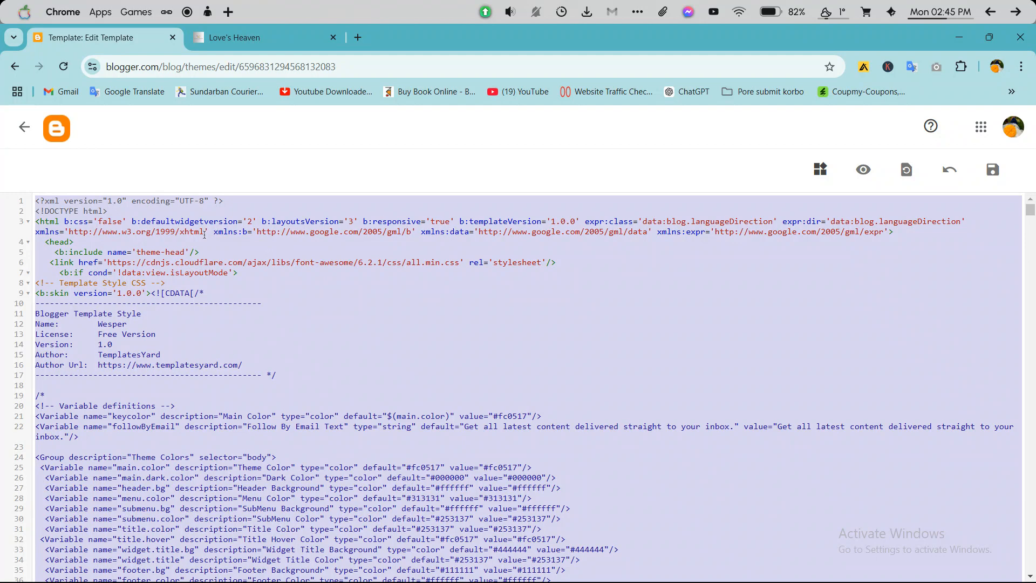
click(204, 234)
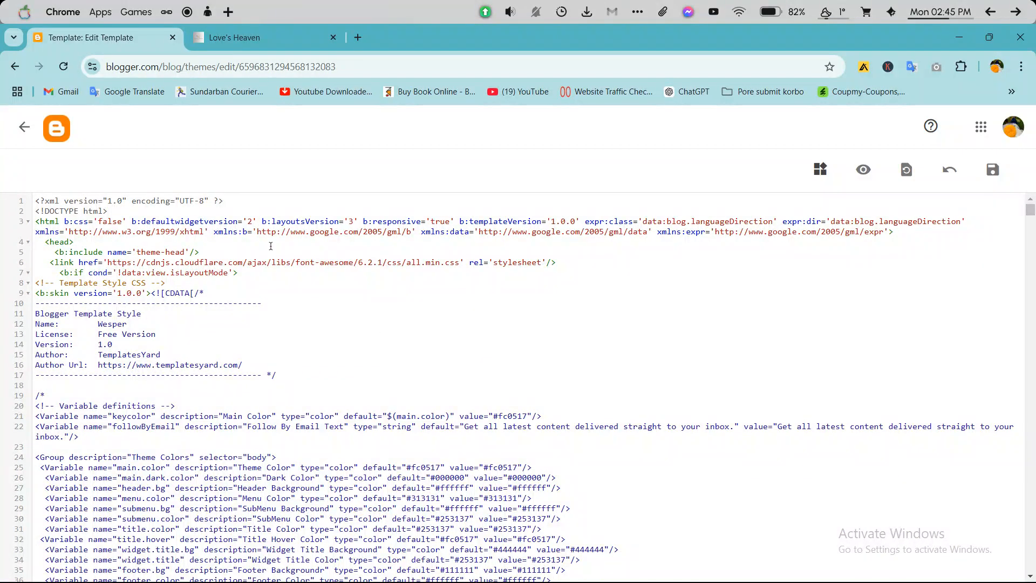
Switch to Analytics, copy the Google tag from the stream's manual installation instructions, and return to Blogger's theme HTML editor
mouse_move(668, 572)
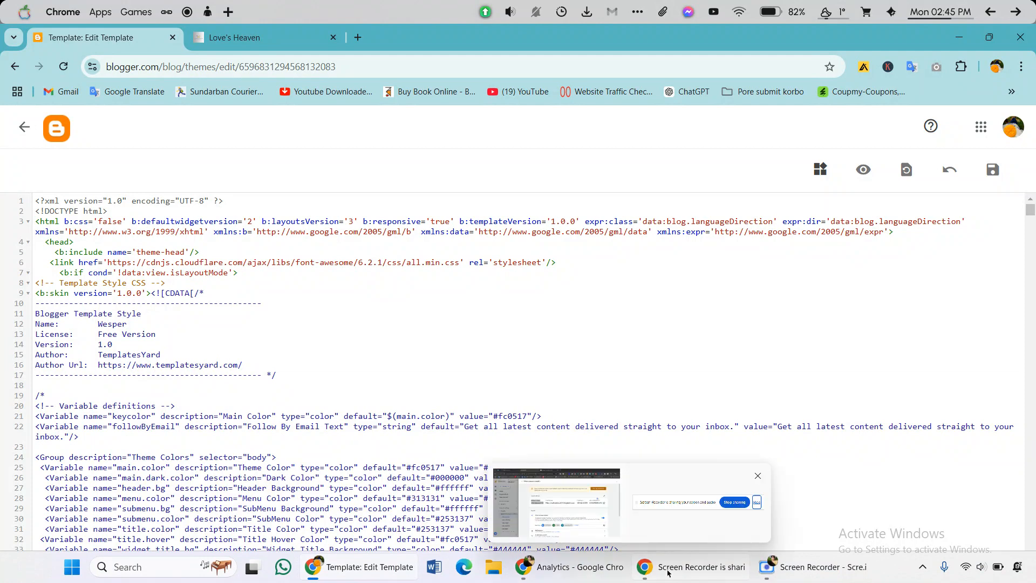
click(576, 567)
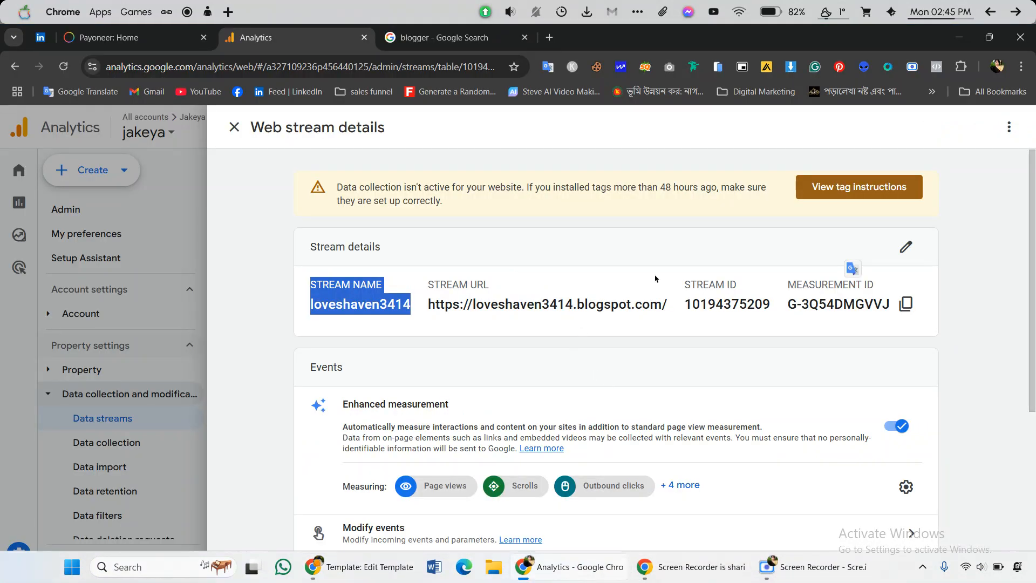
click(850, 190)
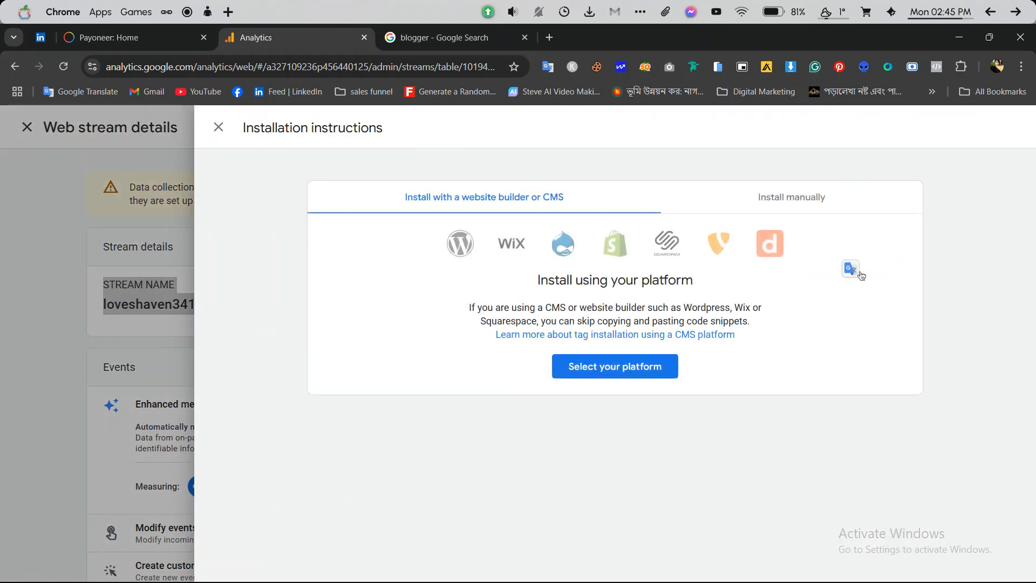
click(824, 203)
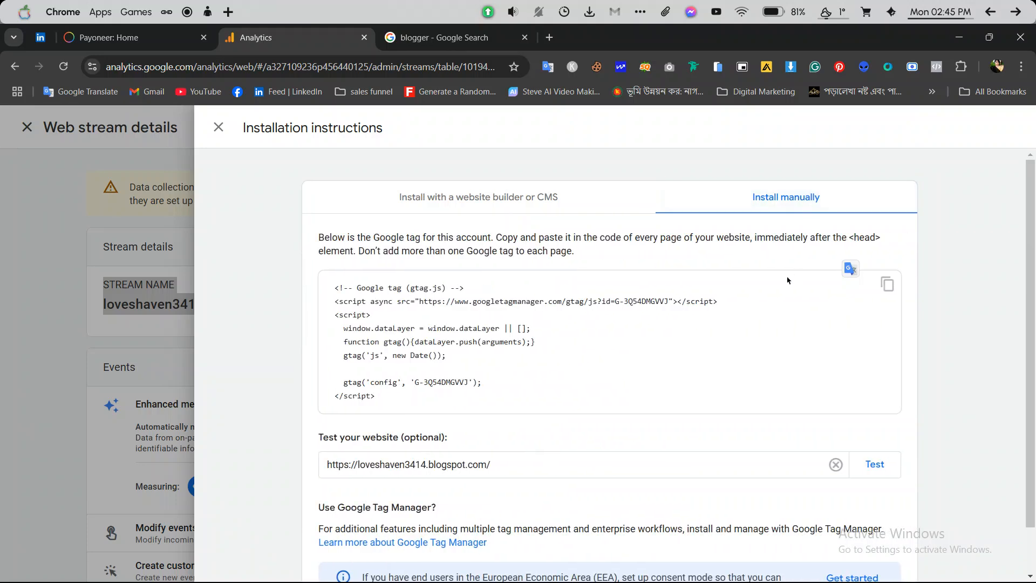
click(887, 284)
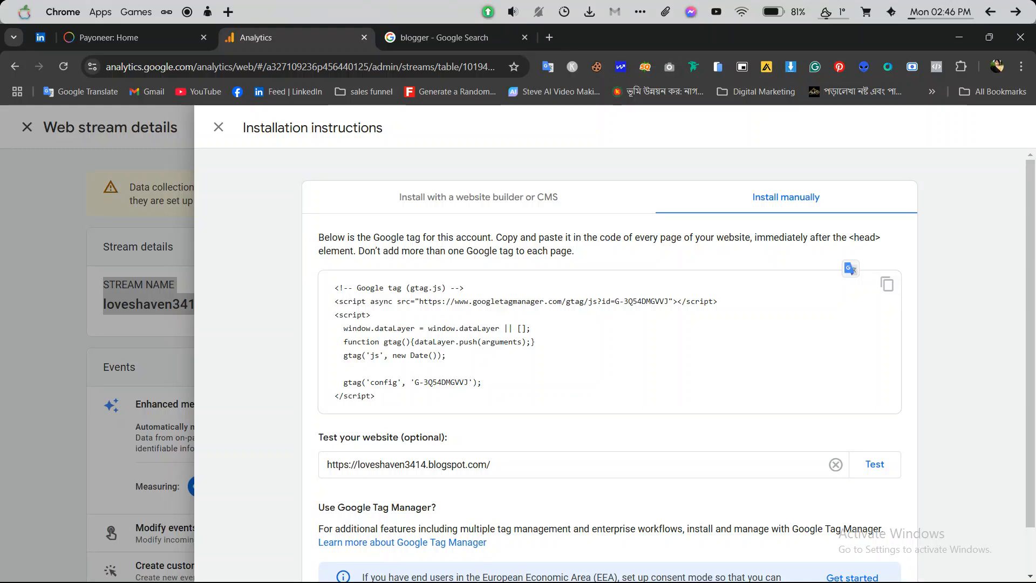
click(360, 579)
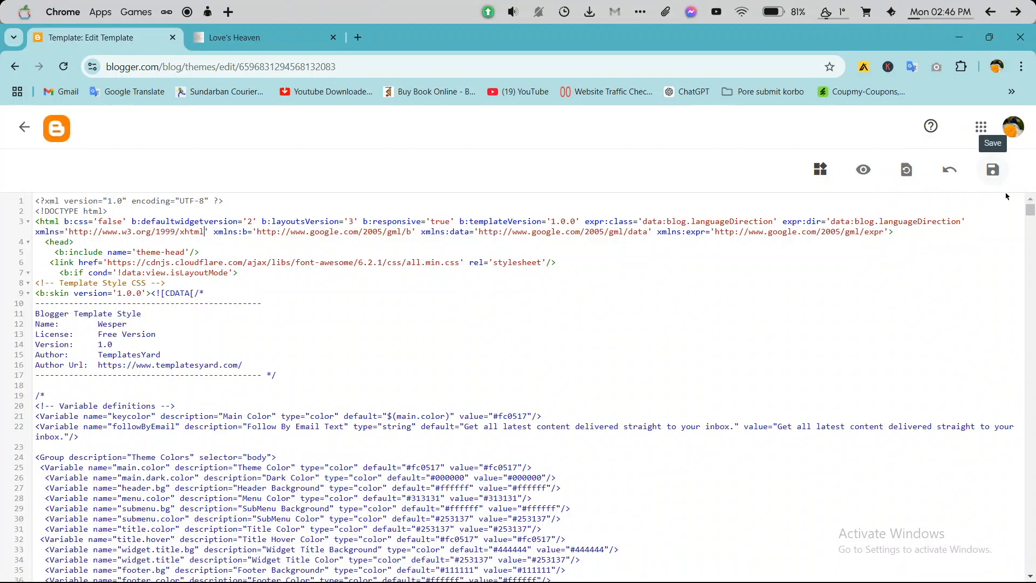
Paste the copied Google tag on a new line directly after the opening <head> tag, save the theme, and leave the HTML editor
mouse_move(1032, 216)
mouse_down()
mouse_move(1031, 294)
mouse_move(1030, 210)
mouse_up()
drag(74, 243, 40, 239)
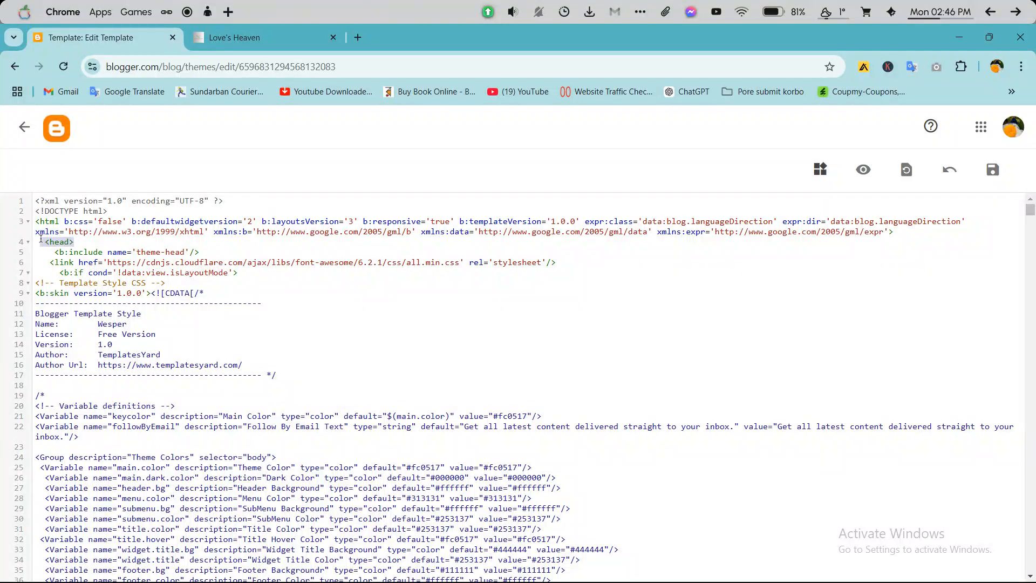
click(85, 244)
key(Return)
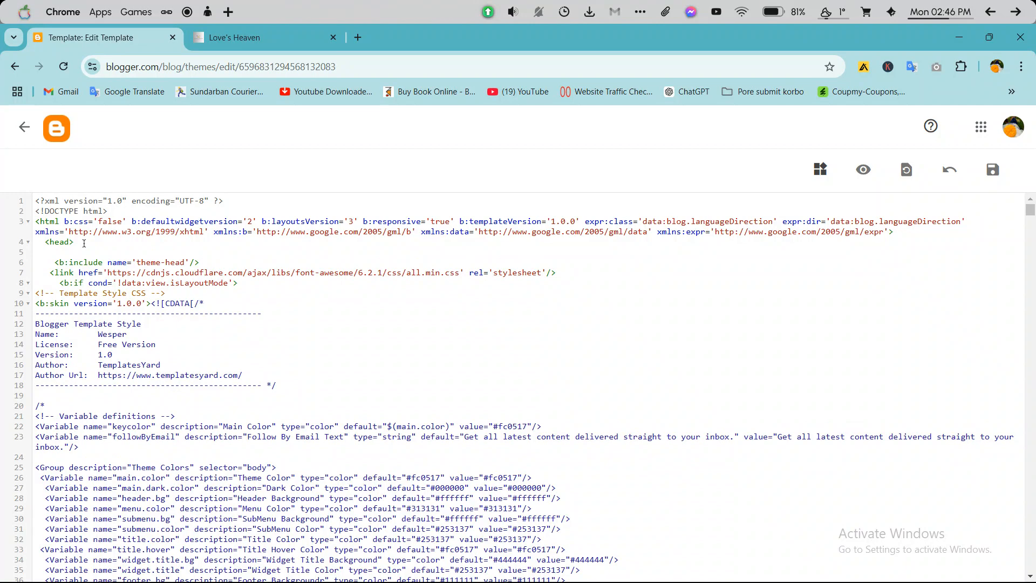
key(ctrl+v)
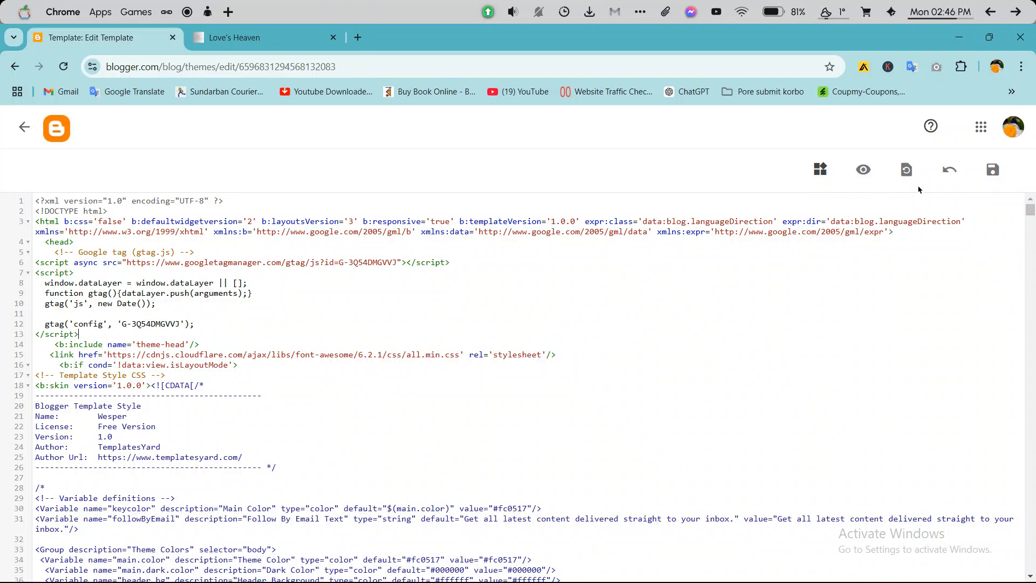
click(996, 174)
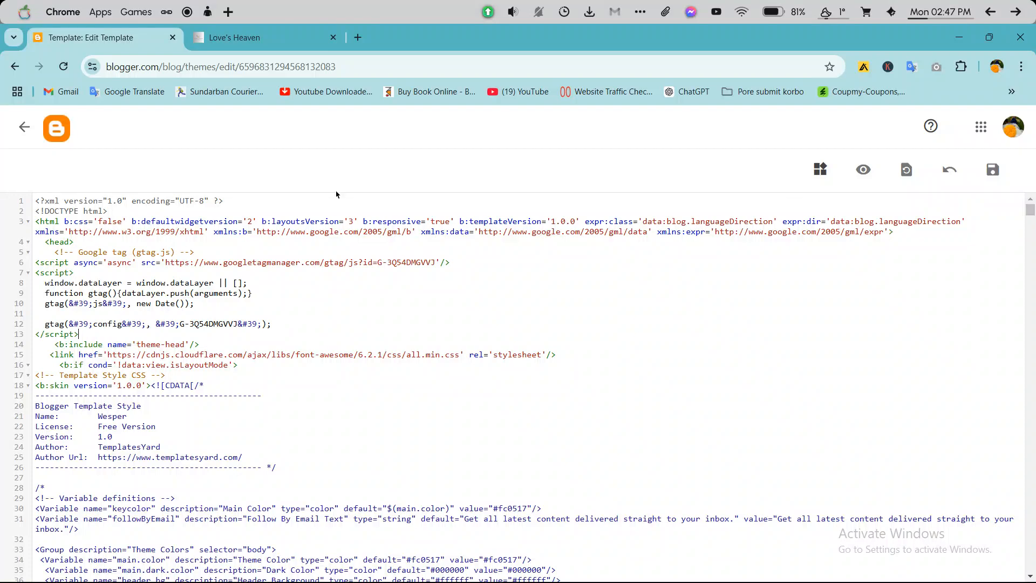
click(24, 132)
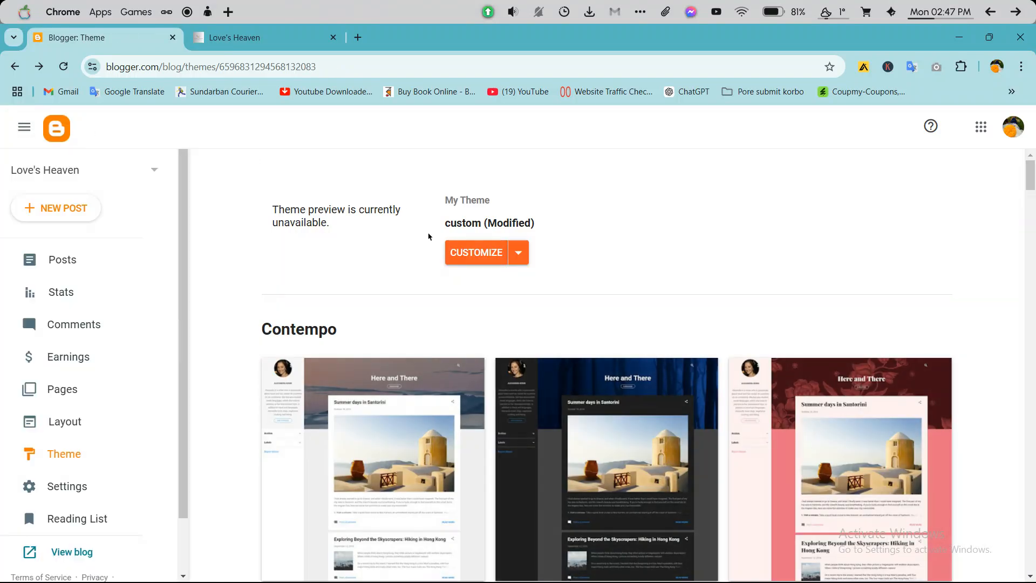
Switch to Analytics, close the installation instructions and web stream details, and reload the data streams list
mouse_move(534, 579)
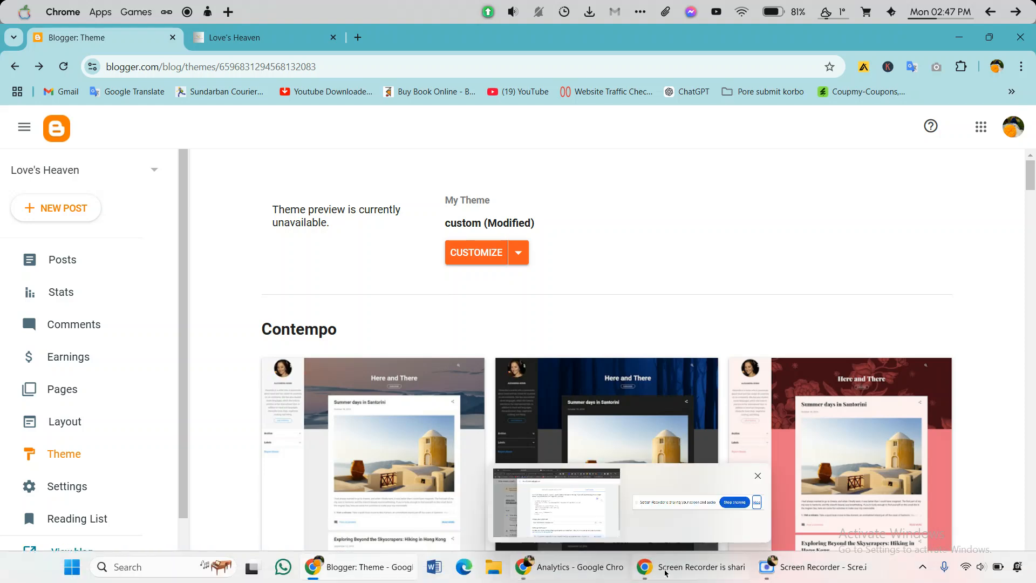
click(568, 577)
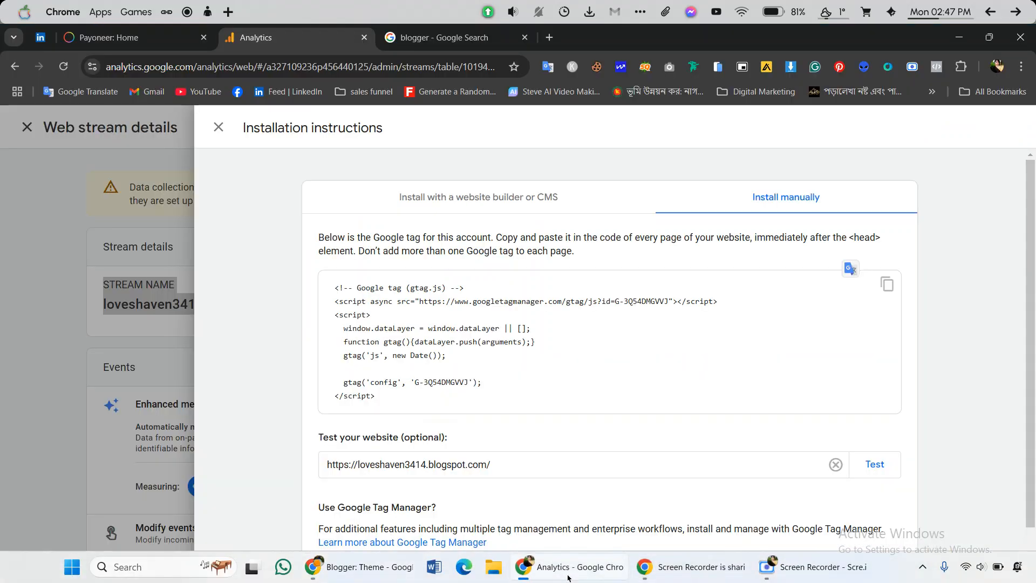
click(219, 128)
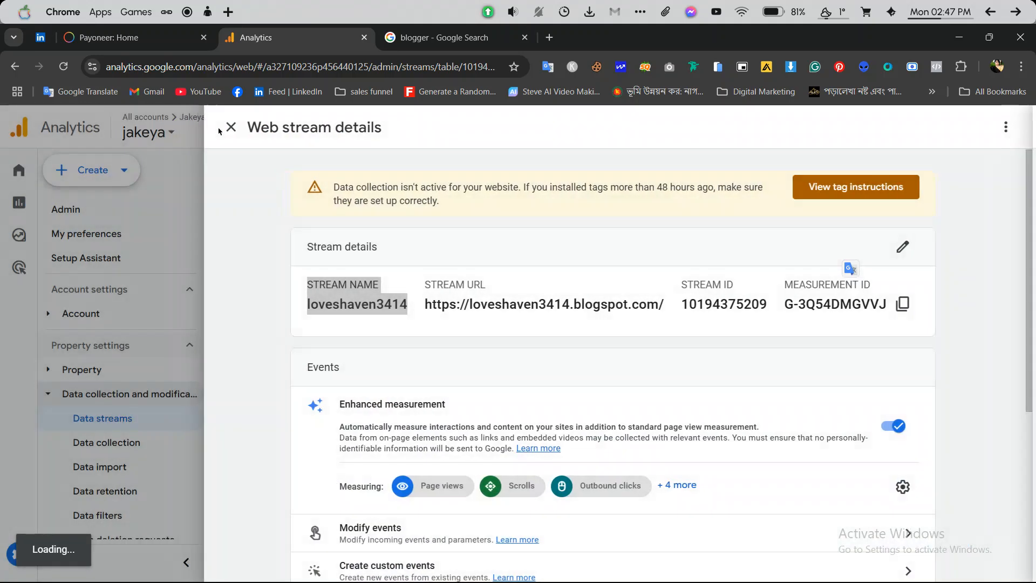
click(237, 129)
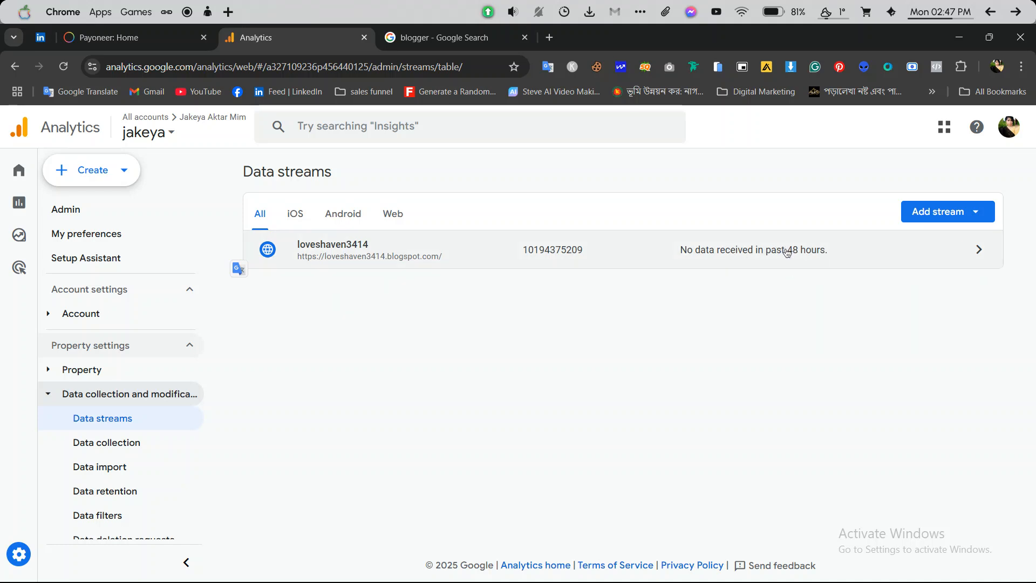
click(69, 72)
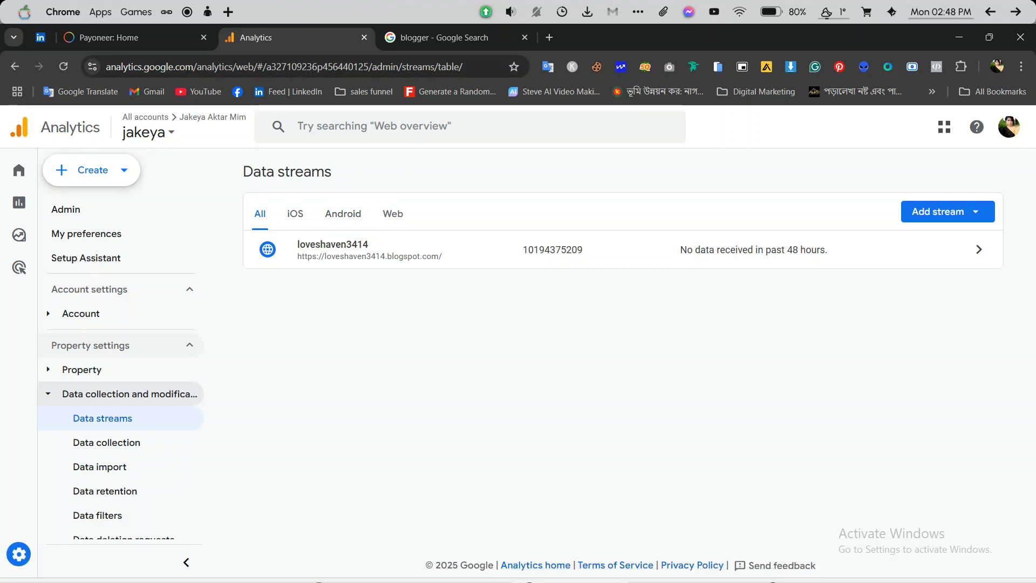
Return to the Blogger window, bring up the live Love's Heaven site, and select its web address
click(355, 578)
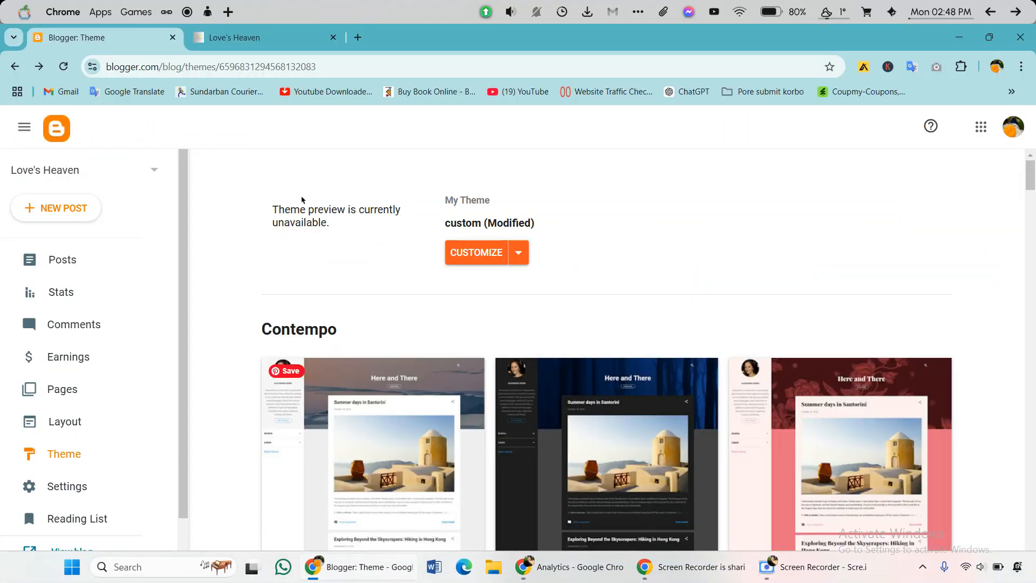
click(260, 39)
click(242, 67)
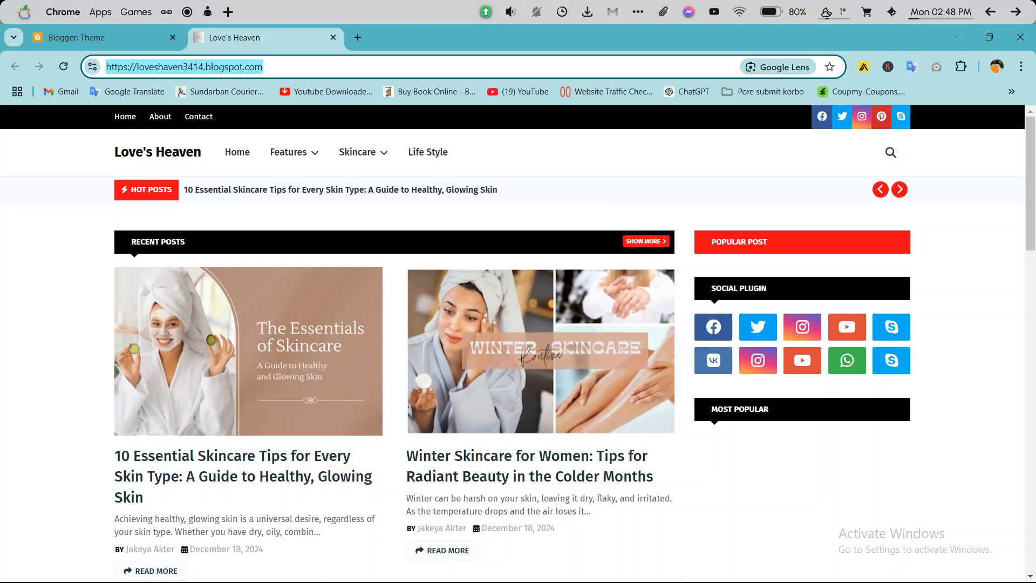
click(812, 575)
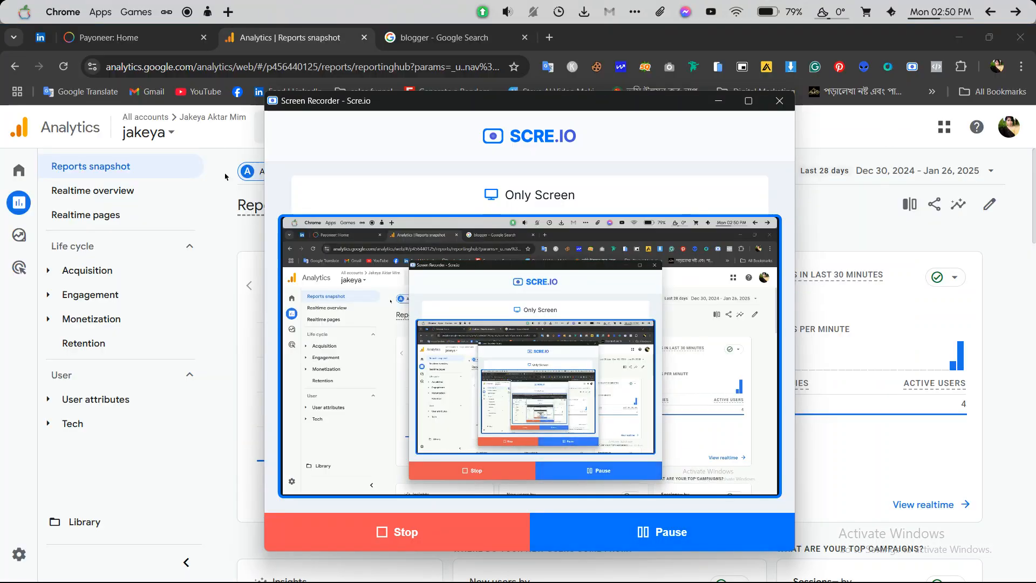
View the data collection status and active-user cards on Analytics Home, and open the reports snapshot
mouse_move(39, 172)
click(46, 171)
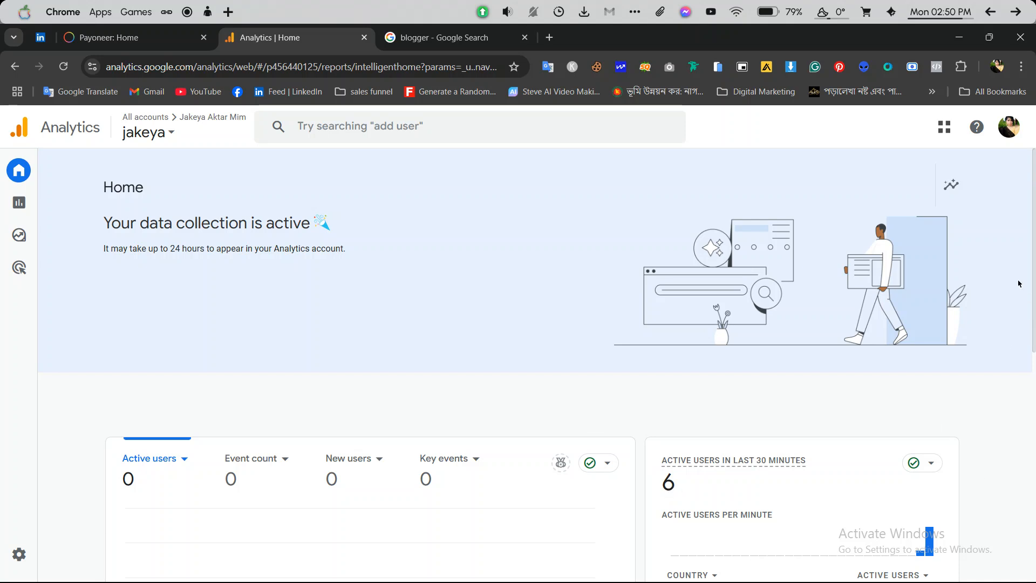
scroll(537, 386, down, 3)
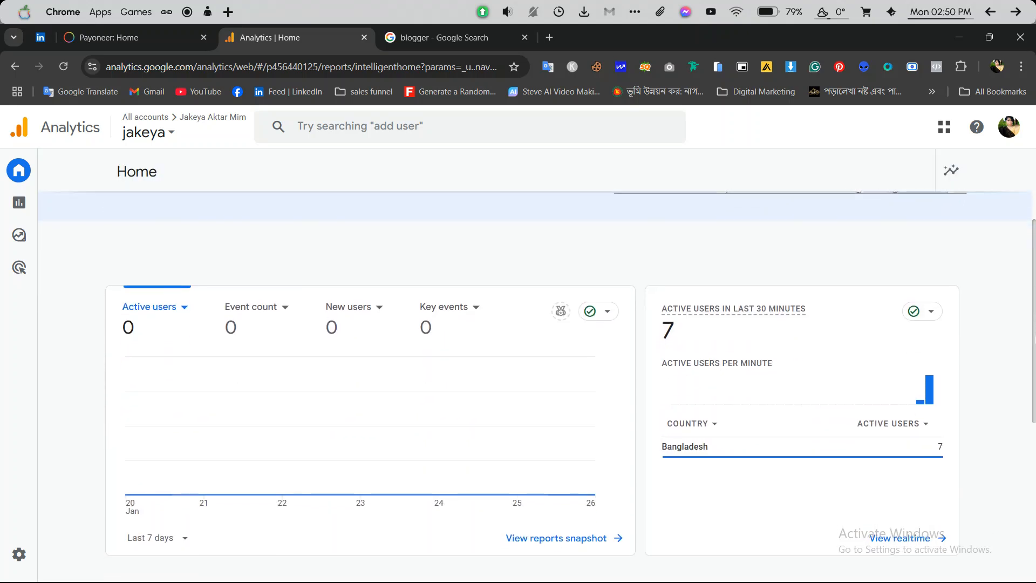
mouse_move(697, 431)
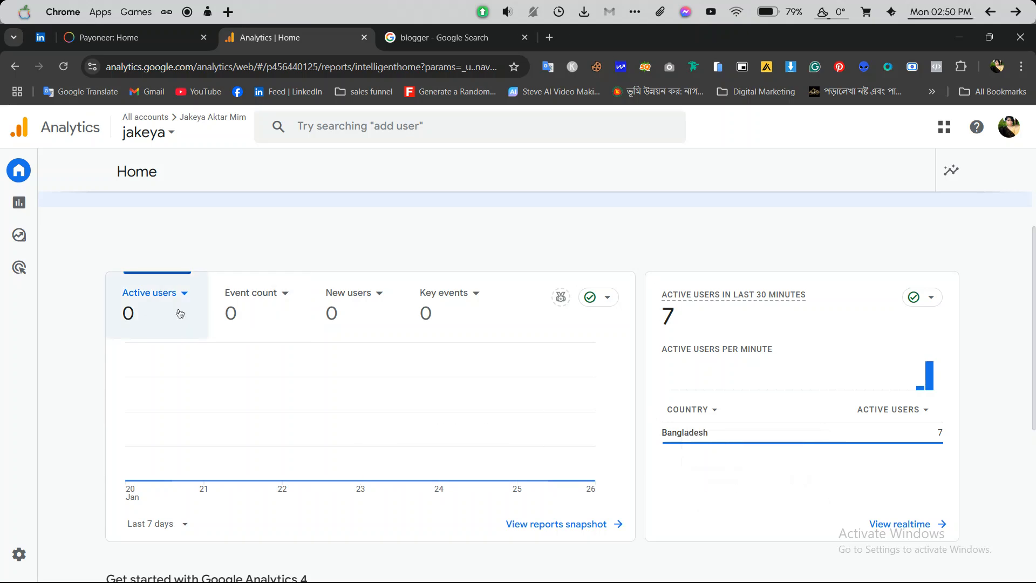
mouse_move(24, 182)
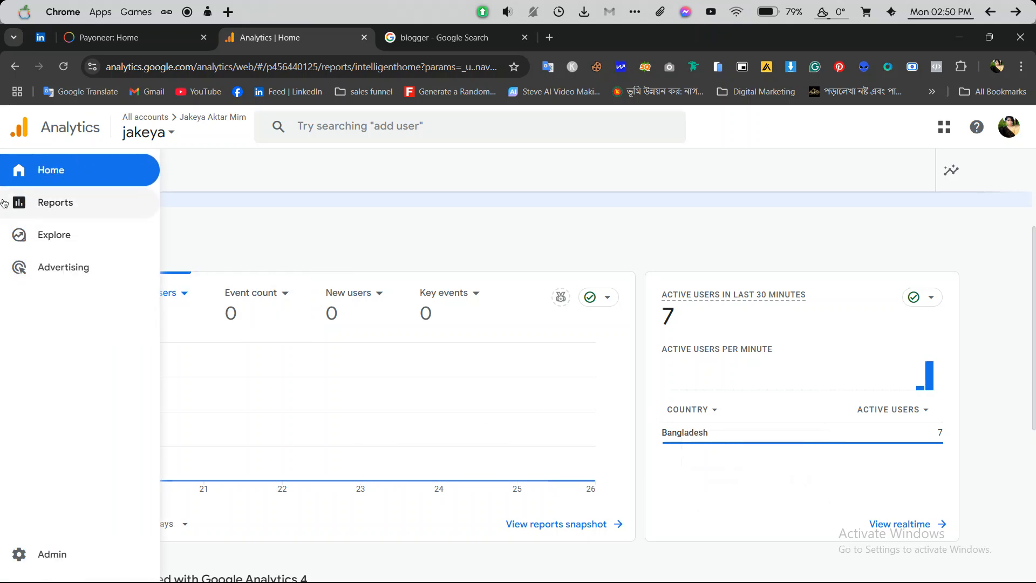
click(59, 205)
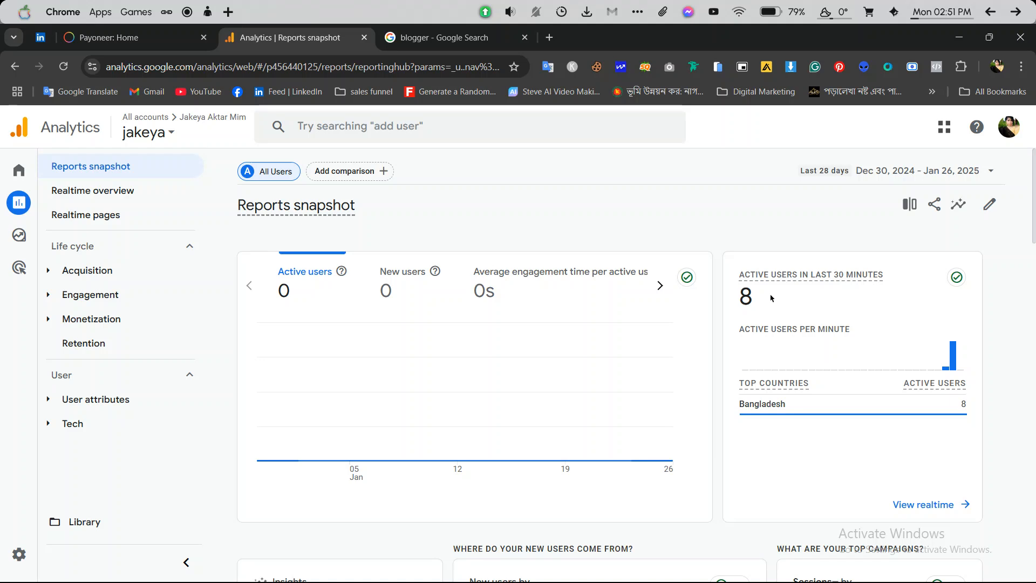
Open the Realtime overview and examine its active-user, audience, page-view and event-count cards
click(87, 191)
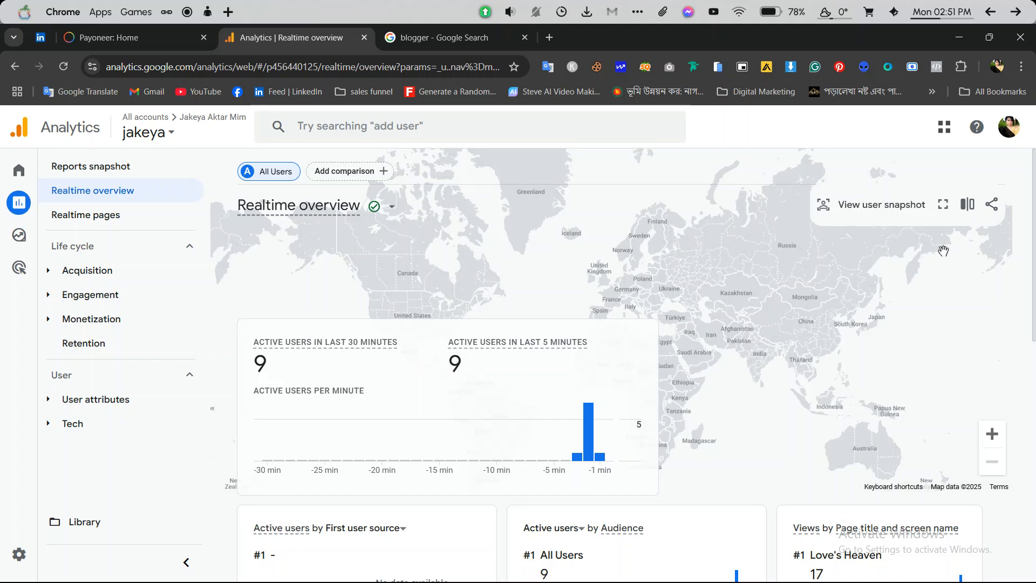
scroll(1028, 211, down, 4)
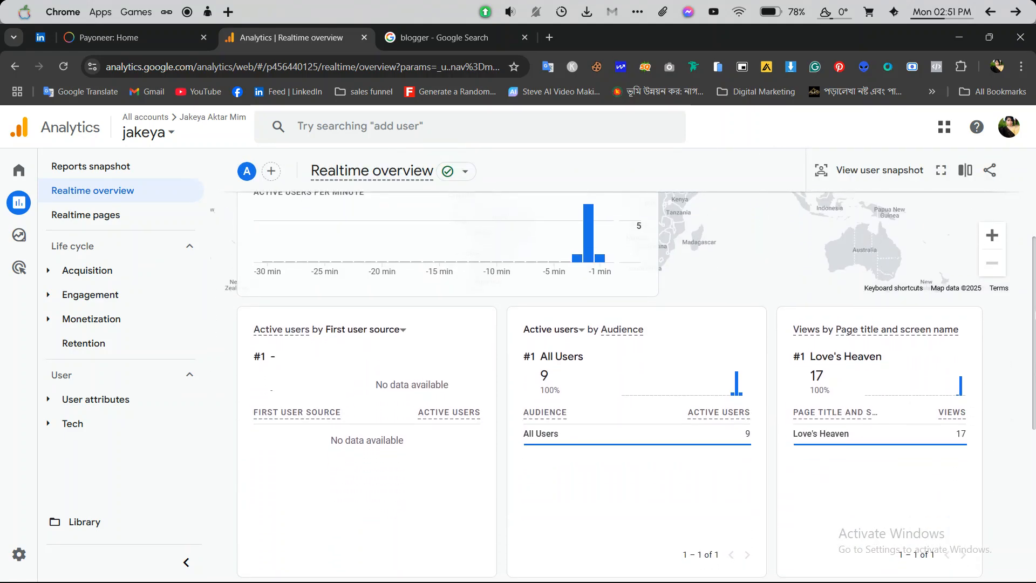
scroll(805, 380, down, 1)
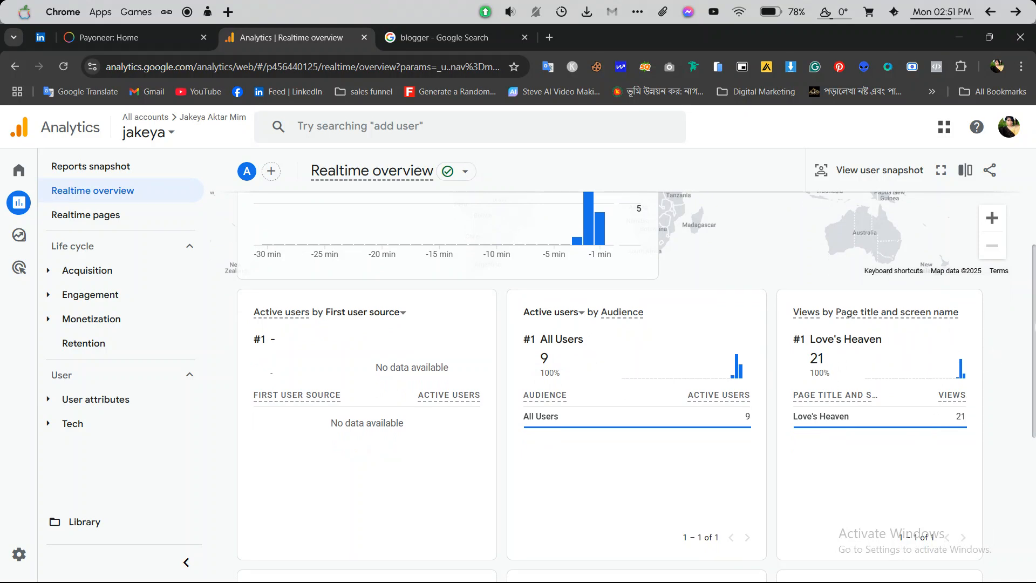
scroll(1034, 296, down, 4)
scroll(1029, 486, down, 2)
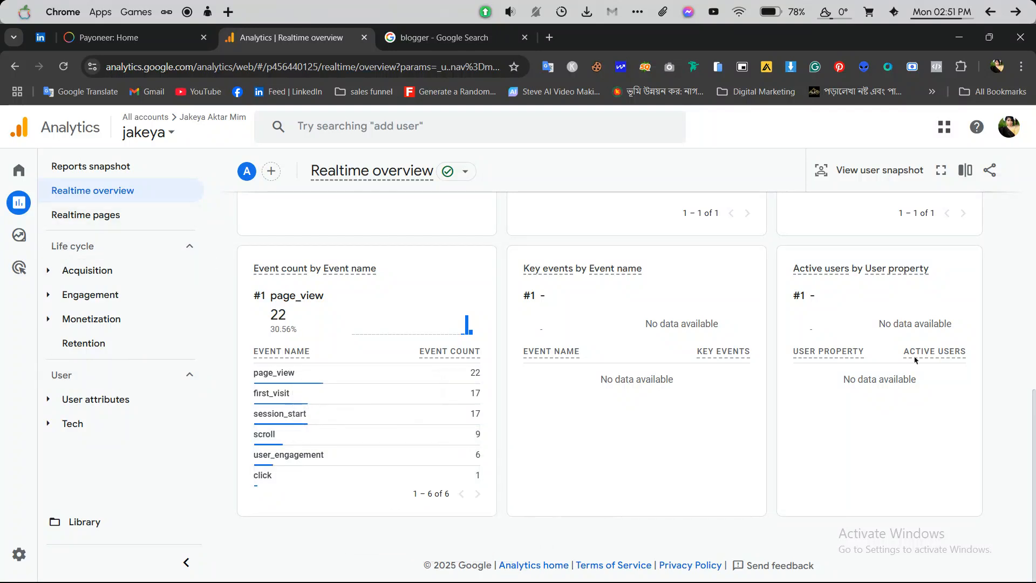
drag(1035, 440, 1035, 435)
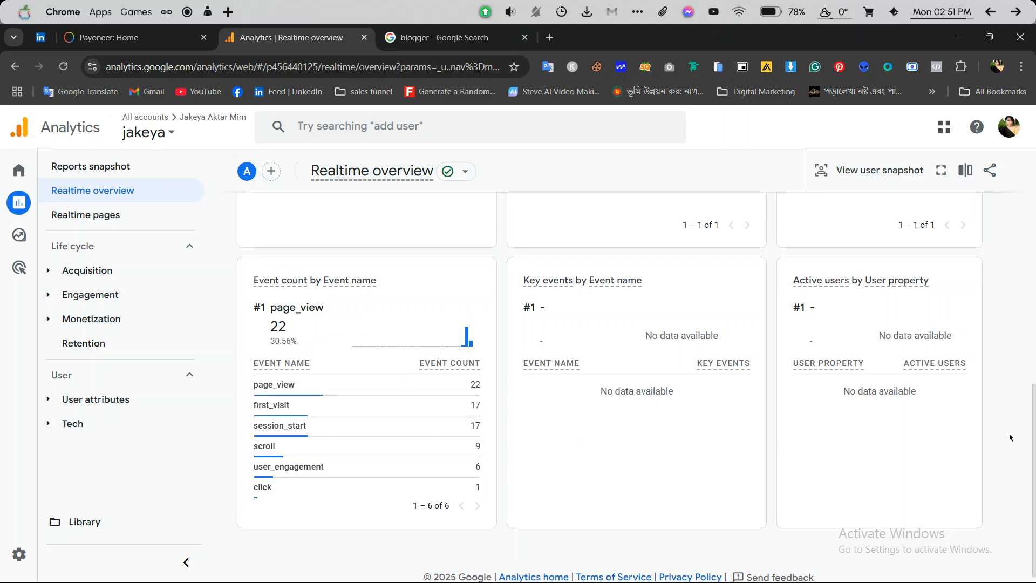
scroll(637, 388, up, 4)
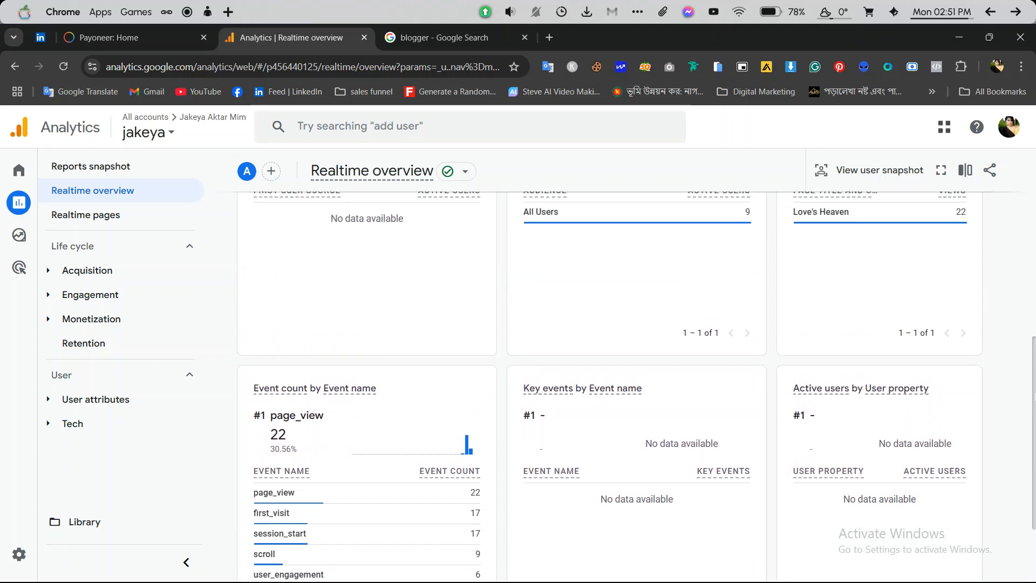
scroll(643, 489, up, 6)
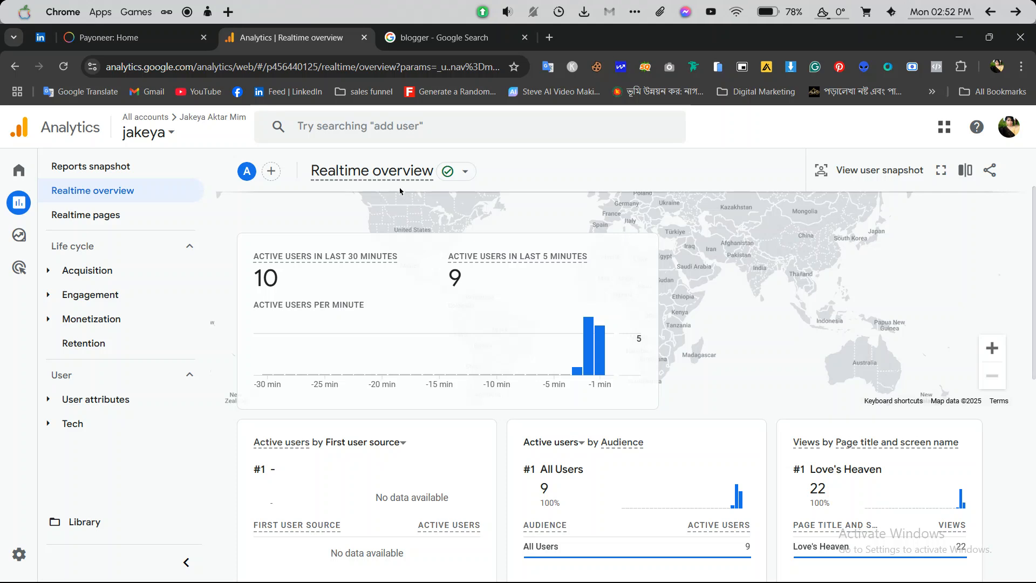
View the Realtime overview's data quality details and zoom far into its world map
click(465, 172)
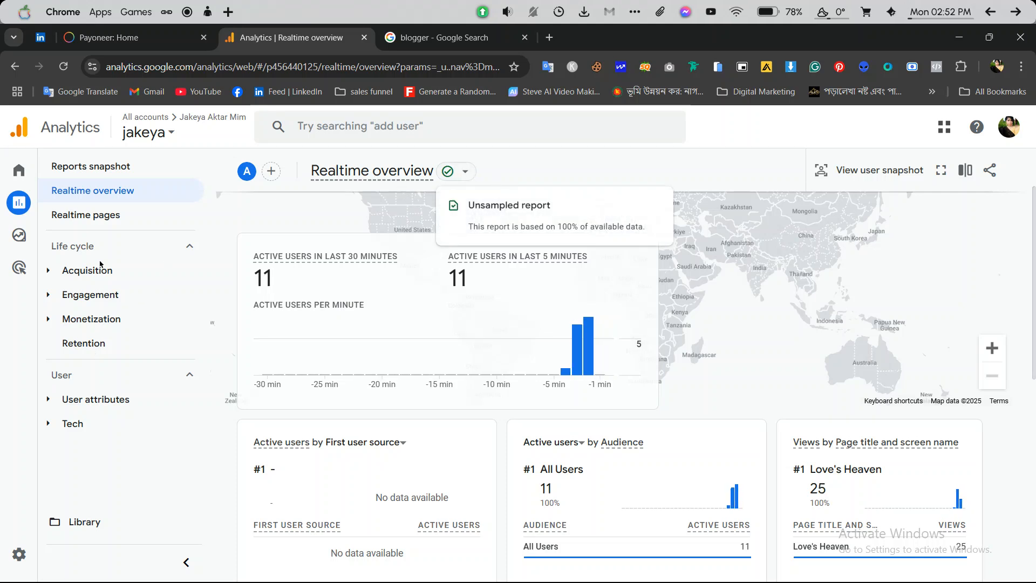
click(111, 199)
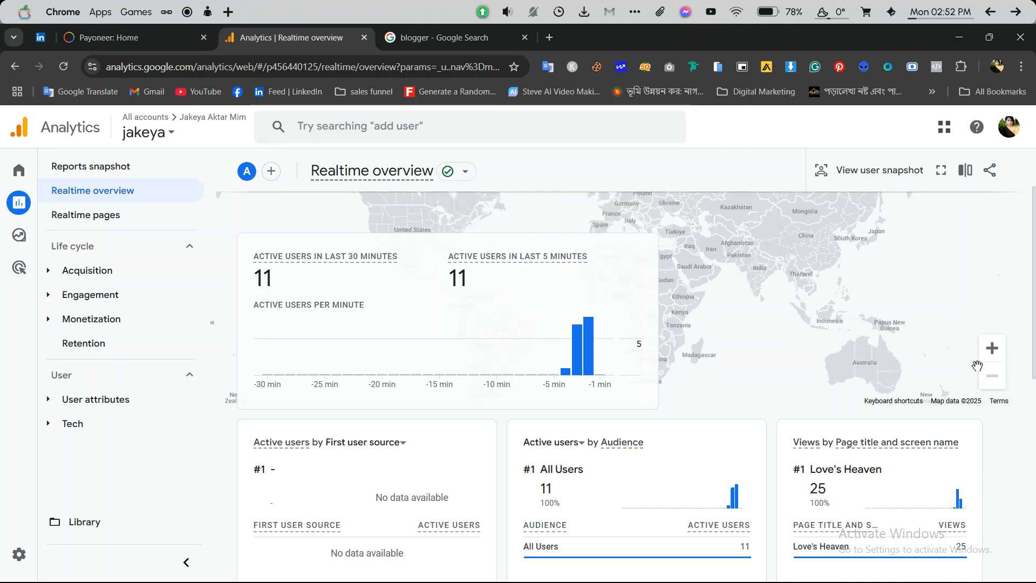
scroll(626, 378, up, 1)
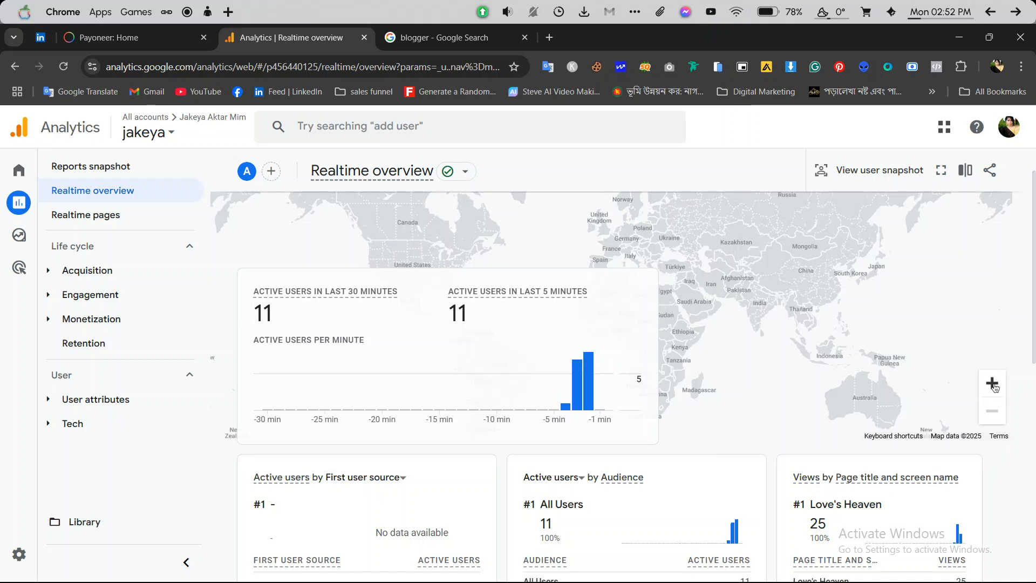
click(992, 384)
click(992, 384)
click(992, 384)
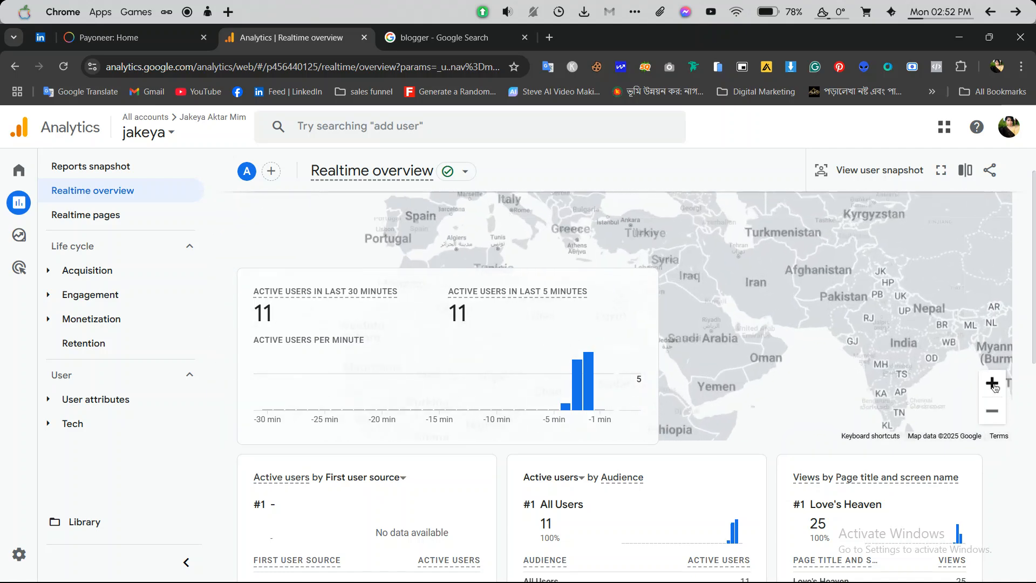
click(992, 384)
click(993, 384)
click(993, 384)
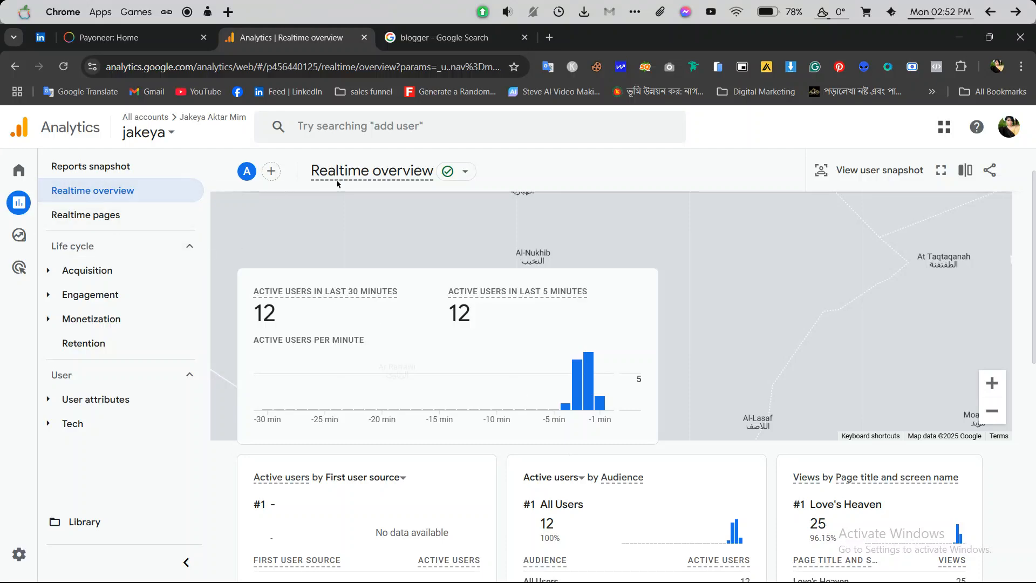
Review the views by page title and event counts by event name in the Realtime overview
scroll(1032, 302, down, 4)
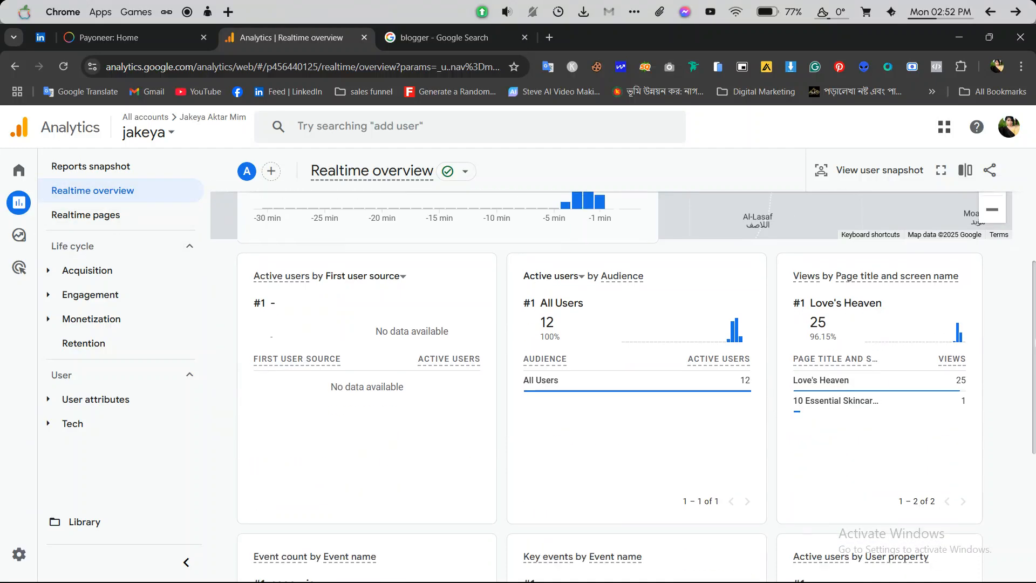
scroll(624, 382, down, 3)
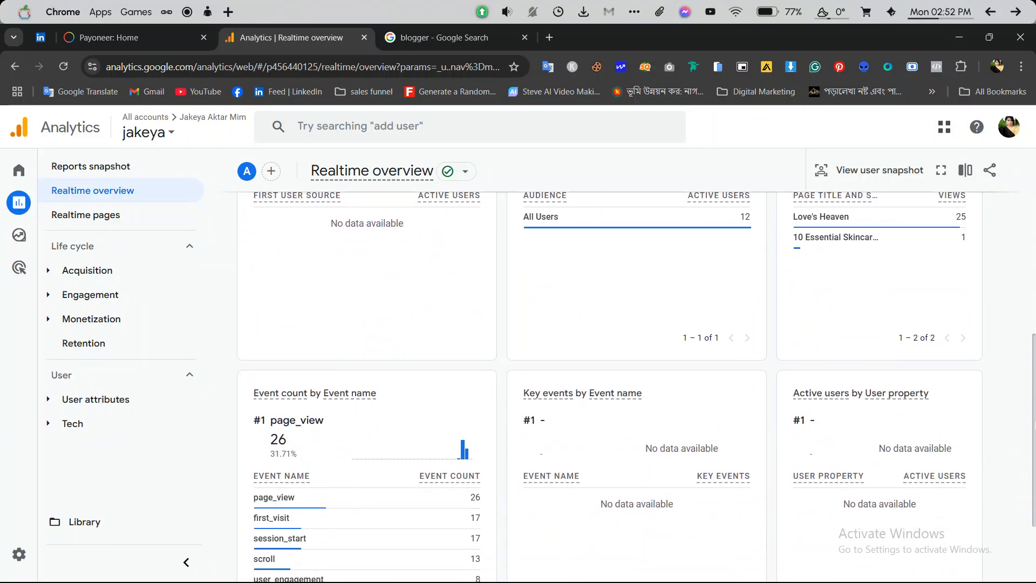
scroll(1033, 488, down, 3)
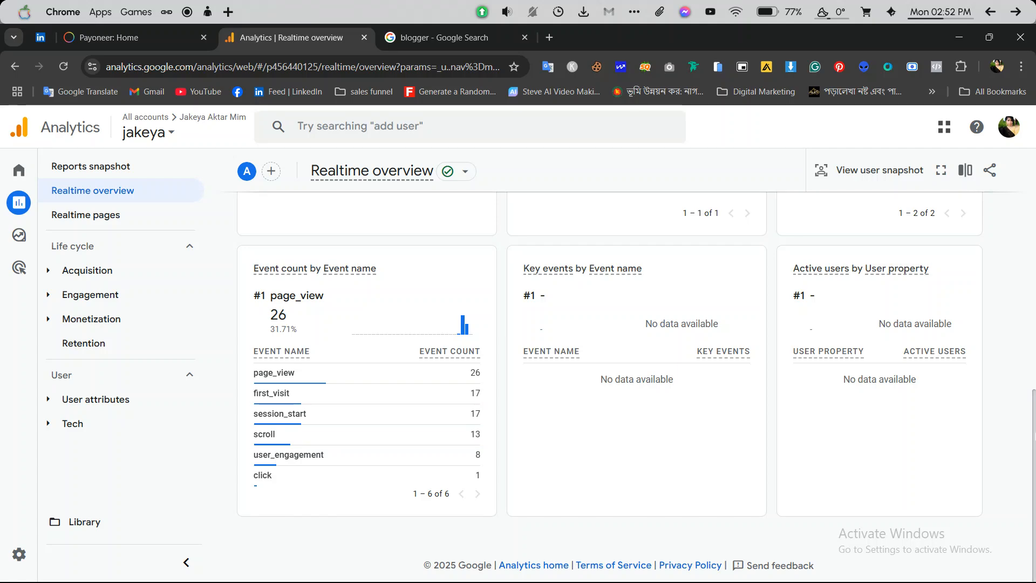
click(778, 570)
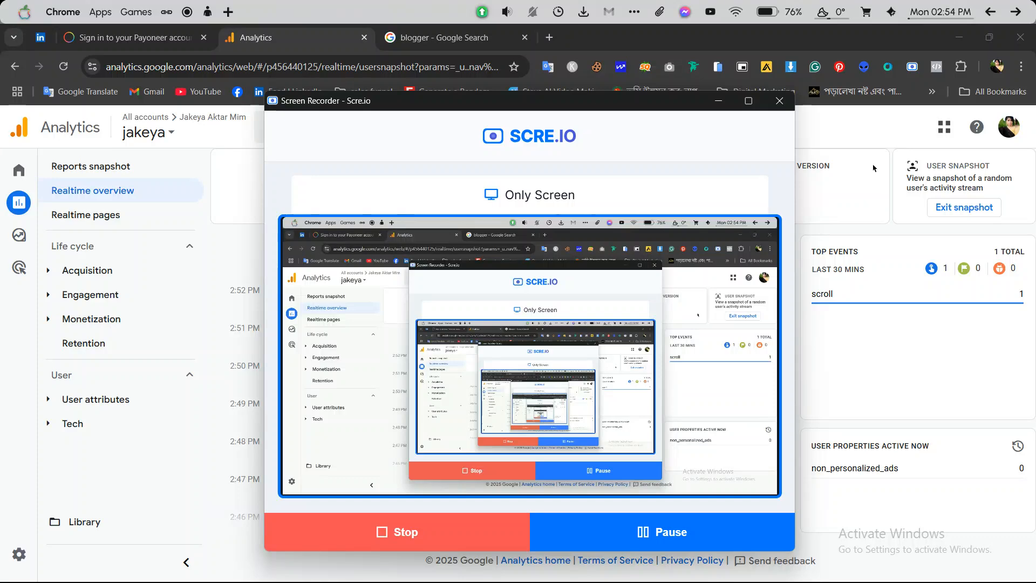
click(856, 122)
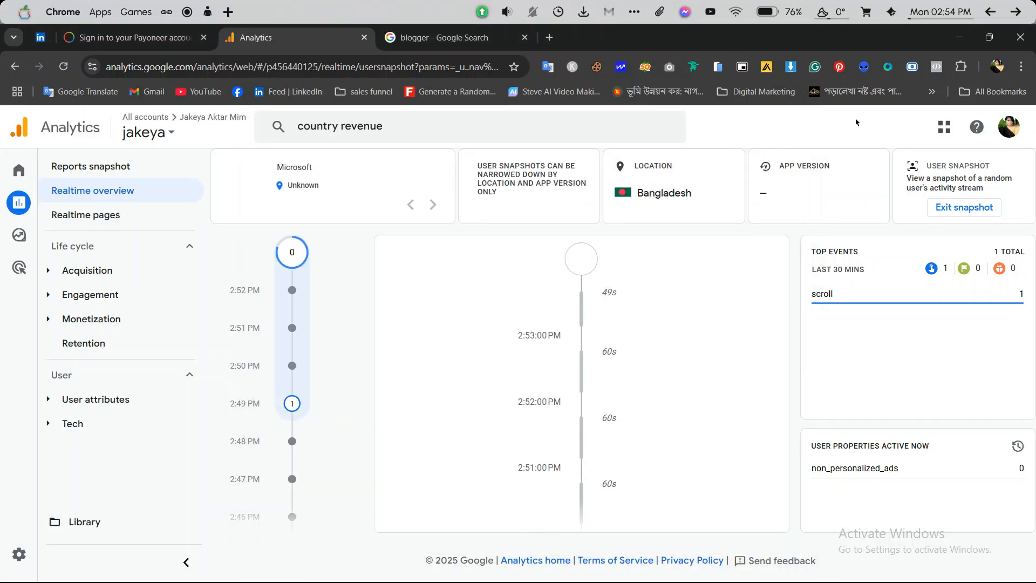
Examine the Location and Top events cards of the realtime user snapshot
drag(633, 168, 695, 171)
click(662, 165)
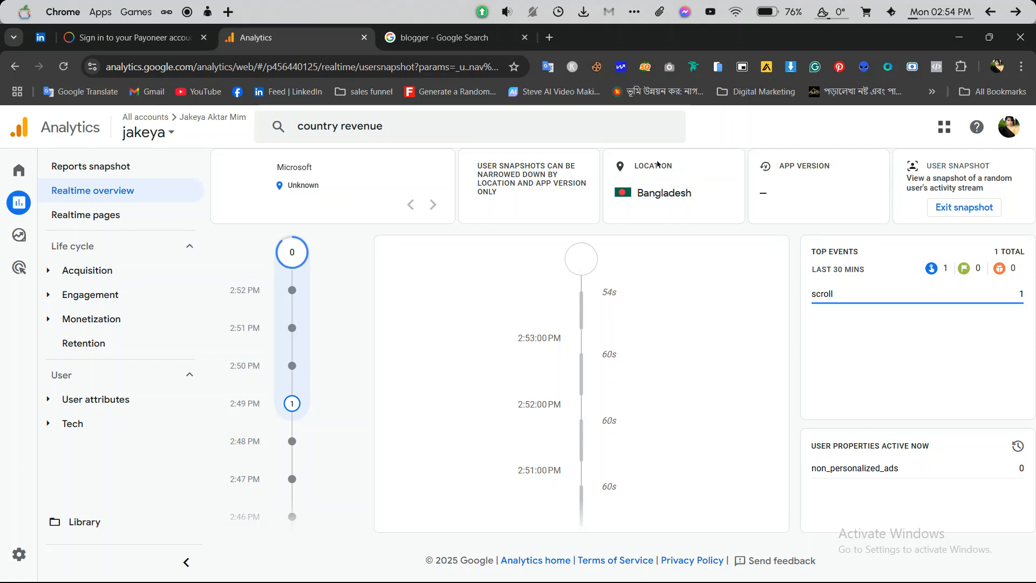
triple_click(657, 164)
double_click(653, 163)
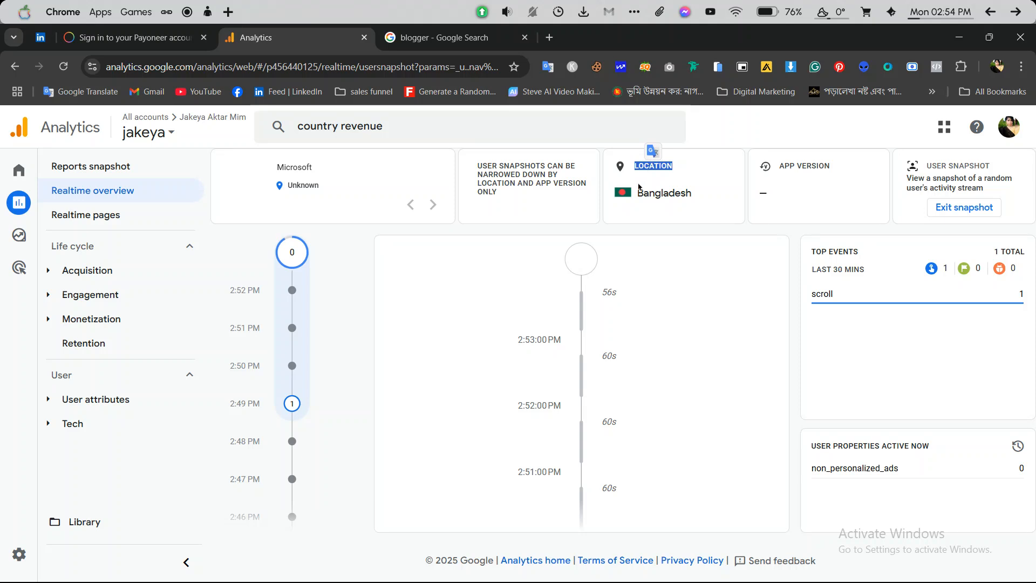
drag(918, 276, 1030, 341)
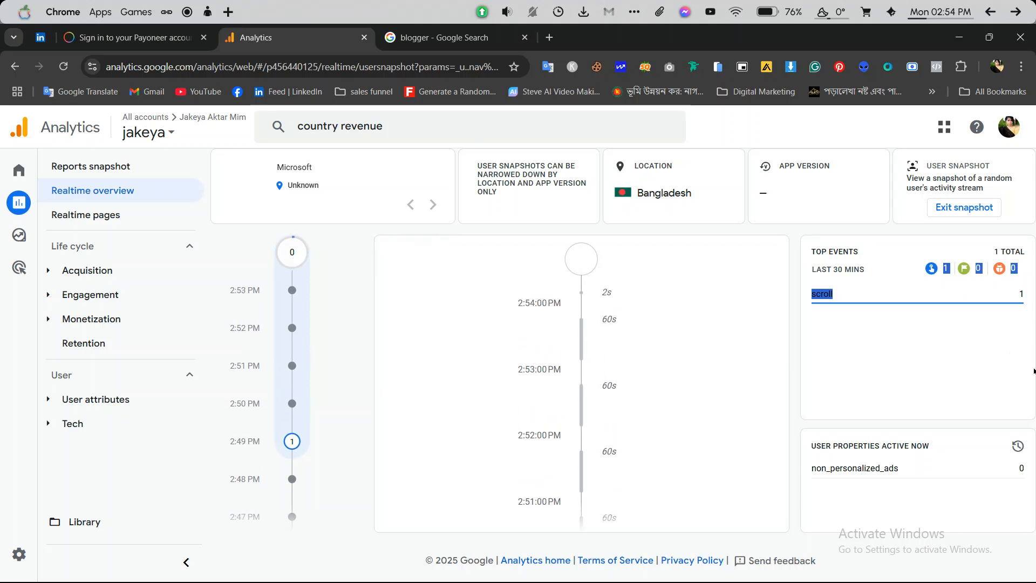
drag(1028, 338, 794, 230)
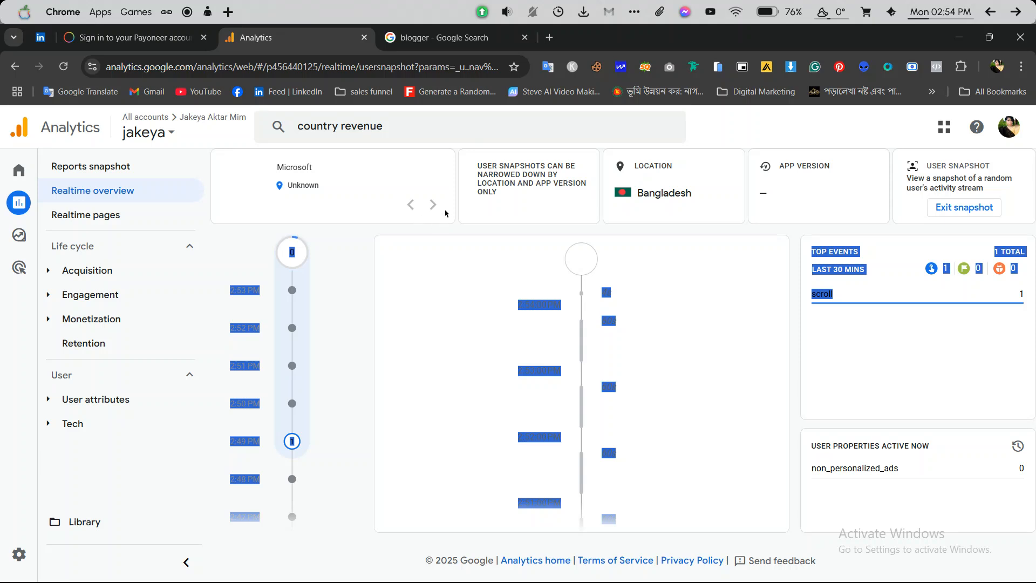
click(411, 211)
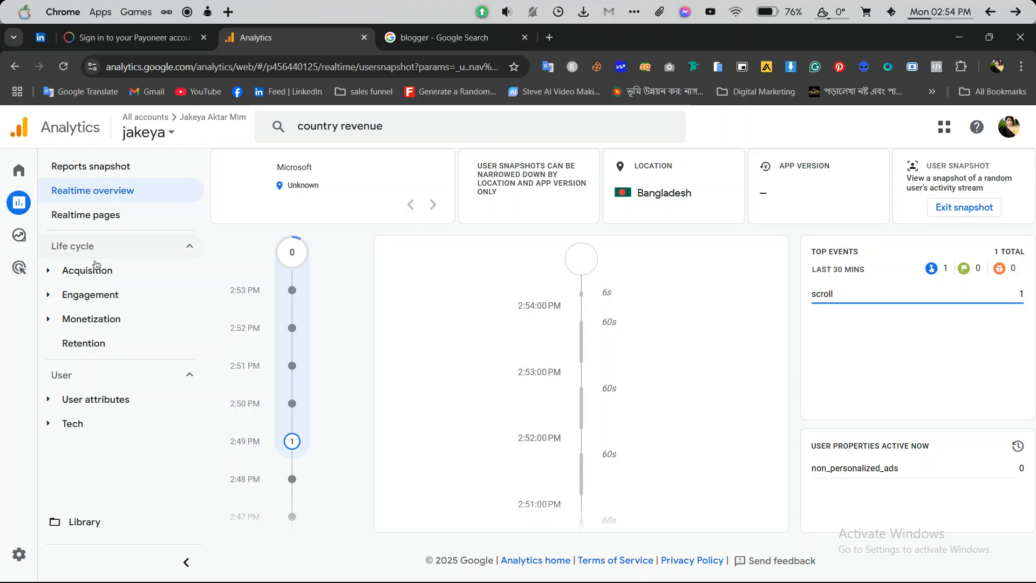
Expand the Engagement report group under Life cycle, and reopen the Realtime overview to review its user, page-view and event cards
click(68, 252)
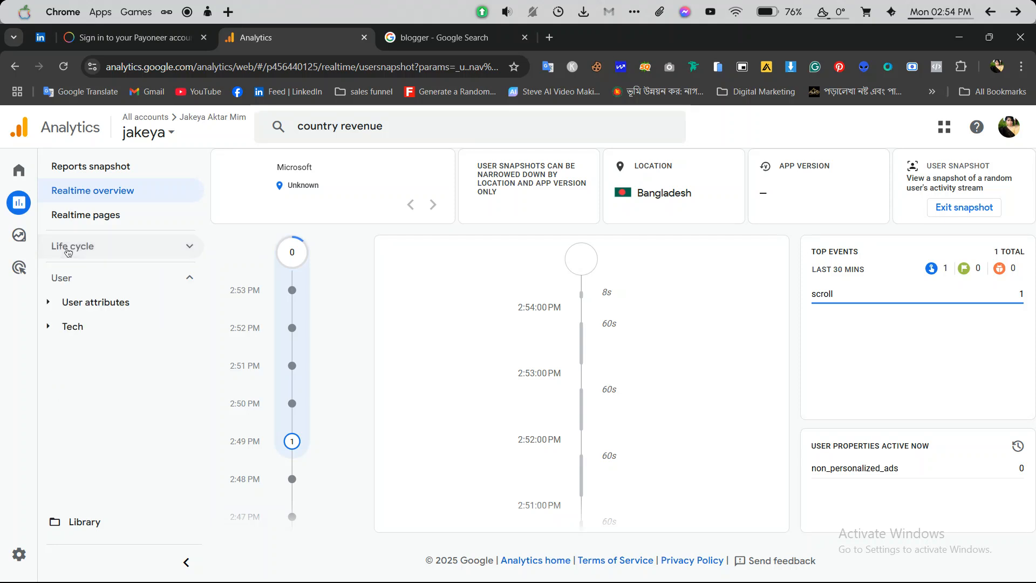
click(80, 252)
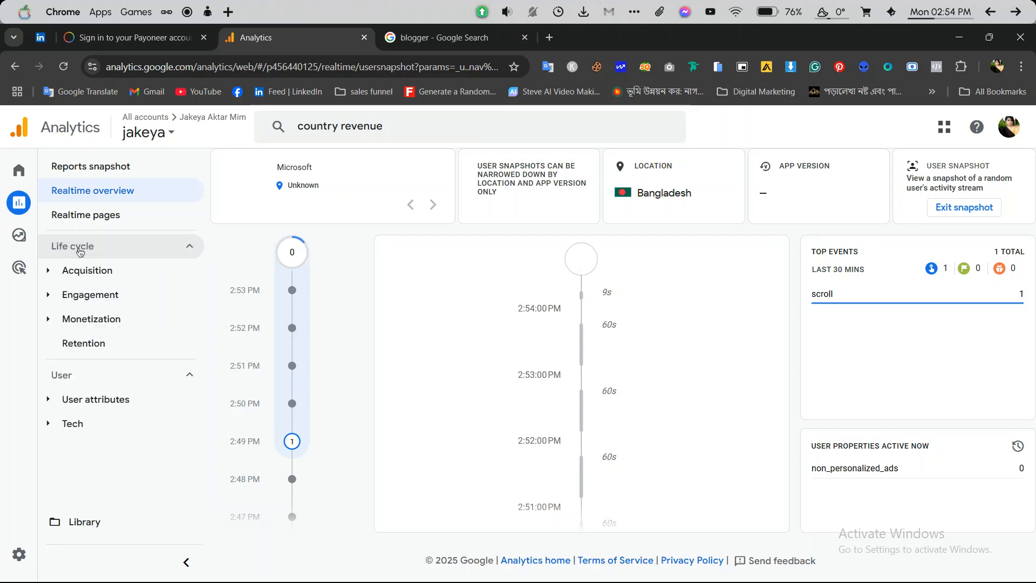
click(114, 294)
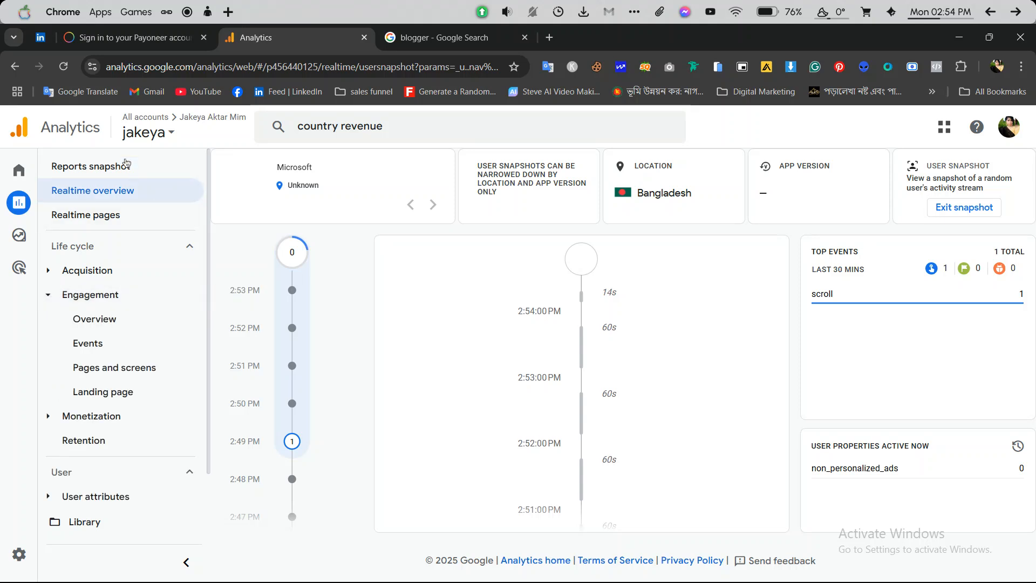
click(89, 196)
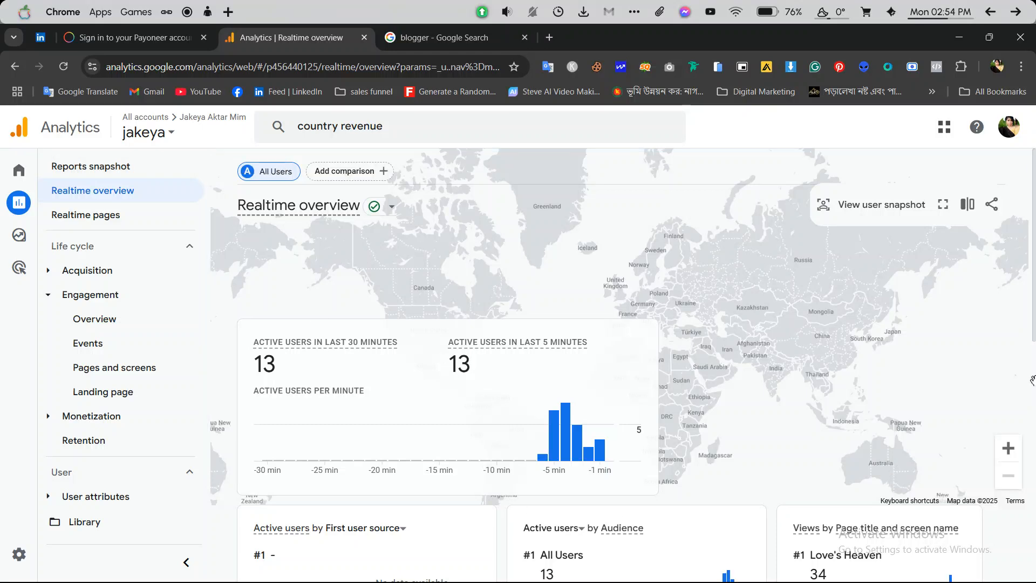
scroll(1013, 415, down, 6)
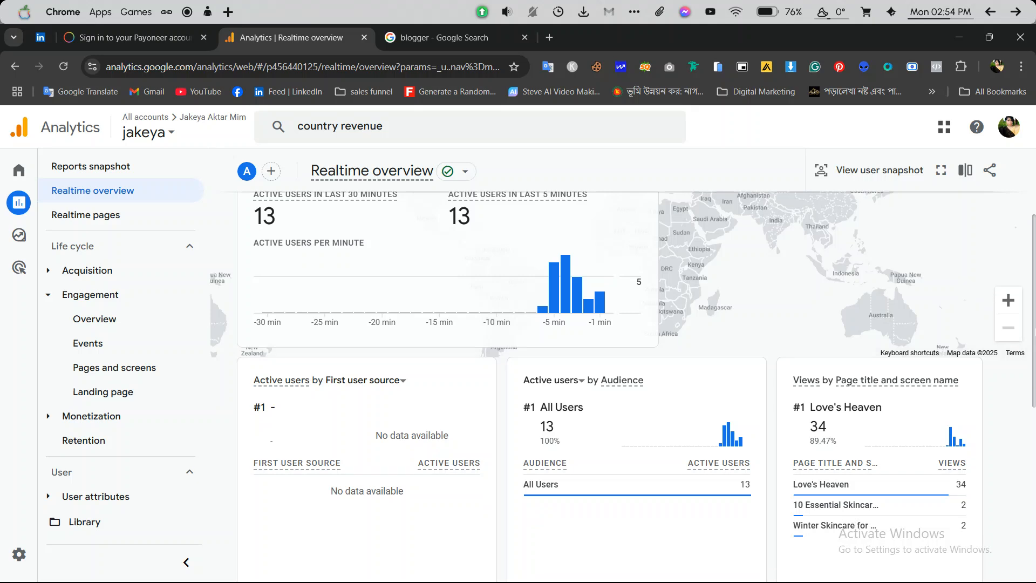
scroll(1013, 415, down, 4)
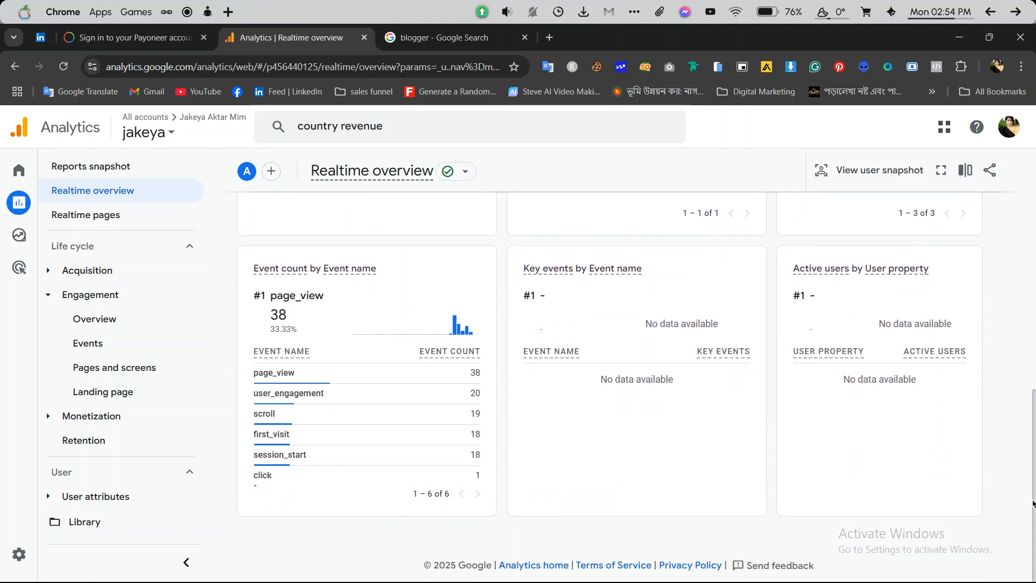
Review the Engagement overview's cards down to User stickiness, and open the engagement Events report
click(102, 321)
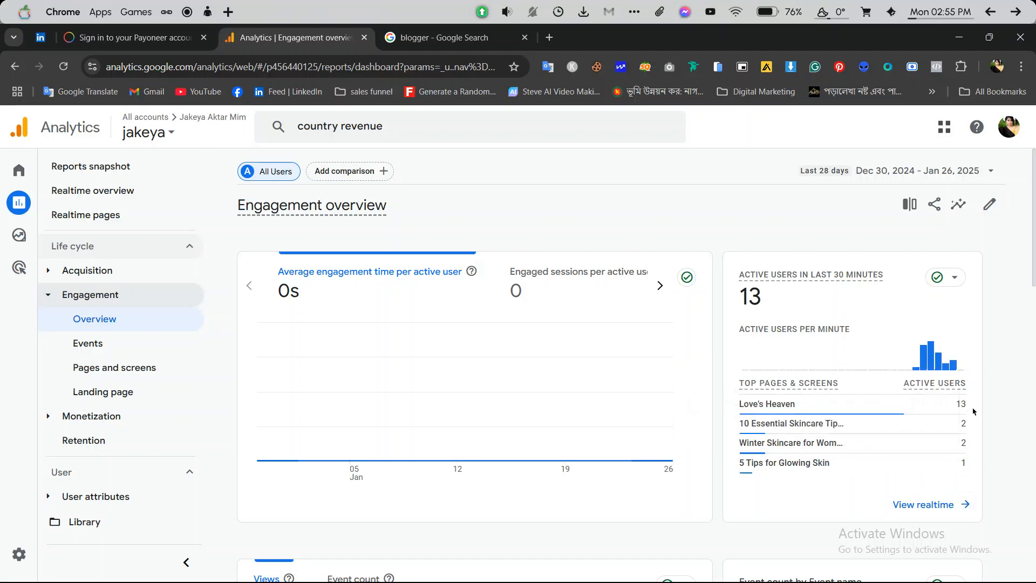
scroll(1034, 336, down, 4)
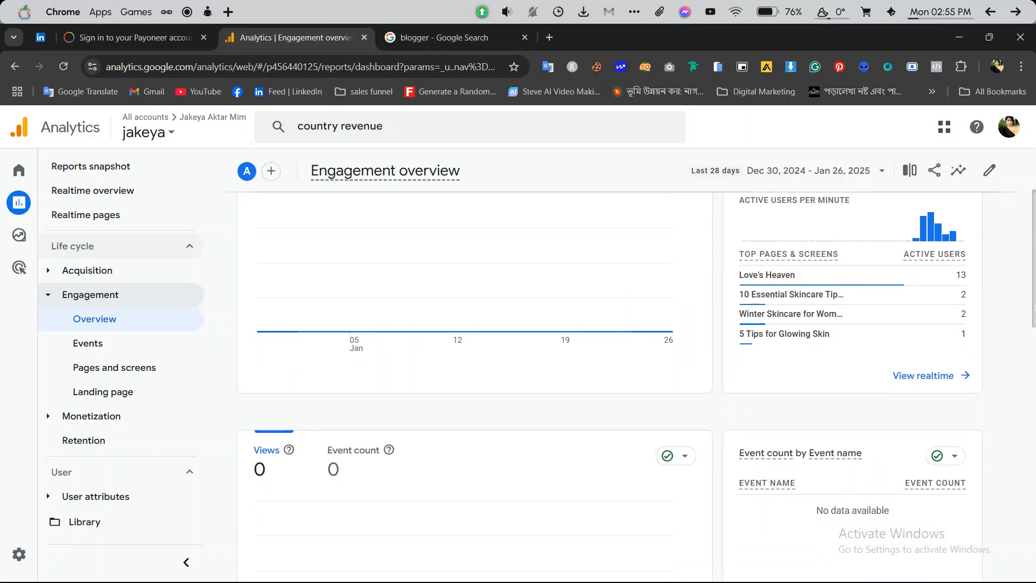
drag(1034, 336, 1027, 357)
click(690, 301)
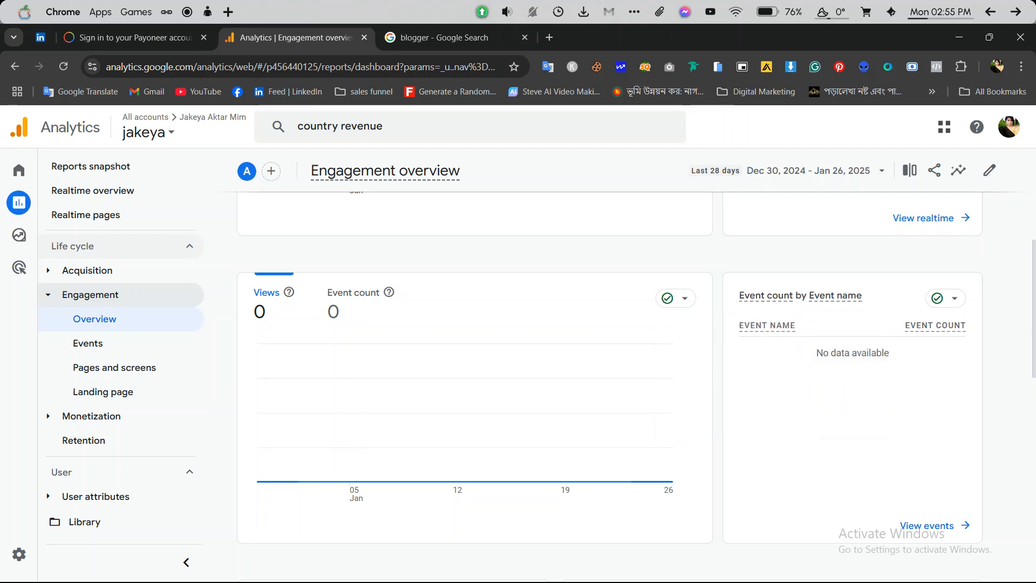
scroll(1028, 425, down, 5)
drag(1028, 427, 1027, 557)
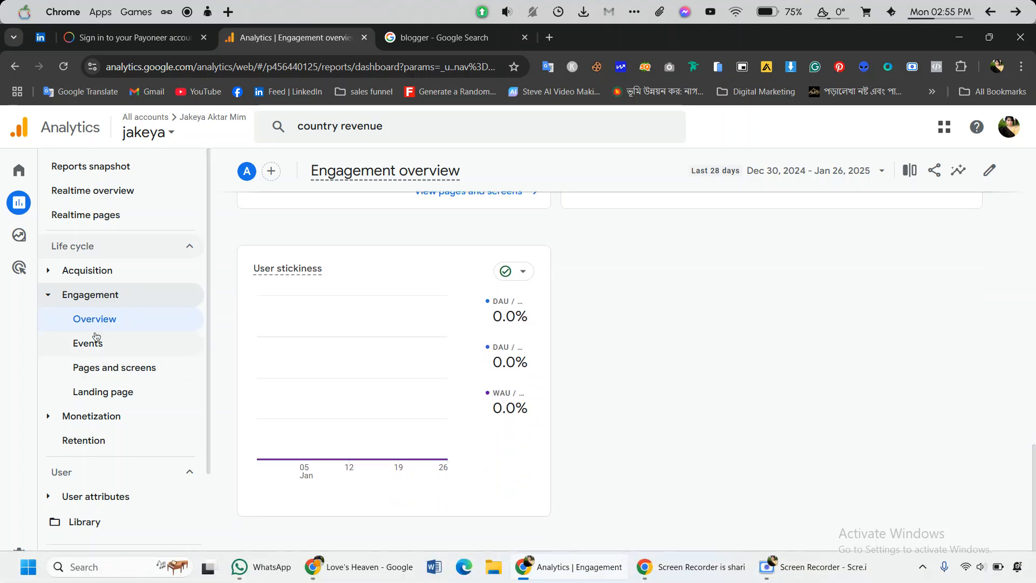
click(97, 352)
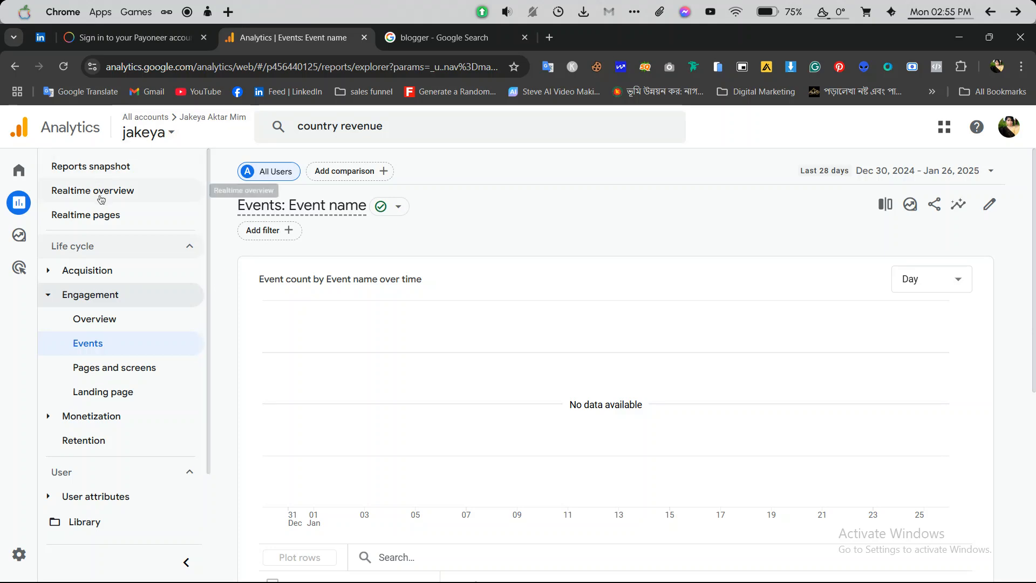
Check the active users in the Realtime overview, and compare the data collection status and 30-minute active users on Analytics Home
click(101, 199)
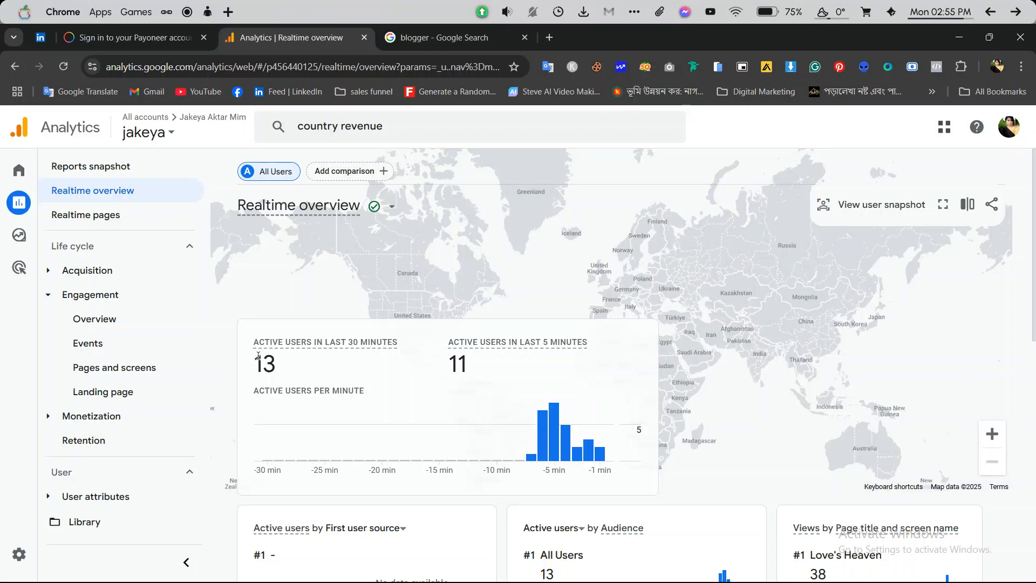
click(21, 172)
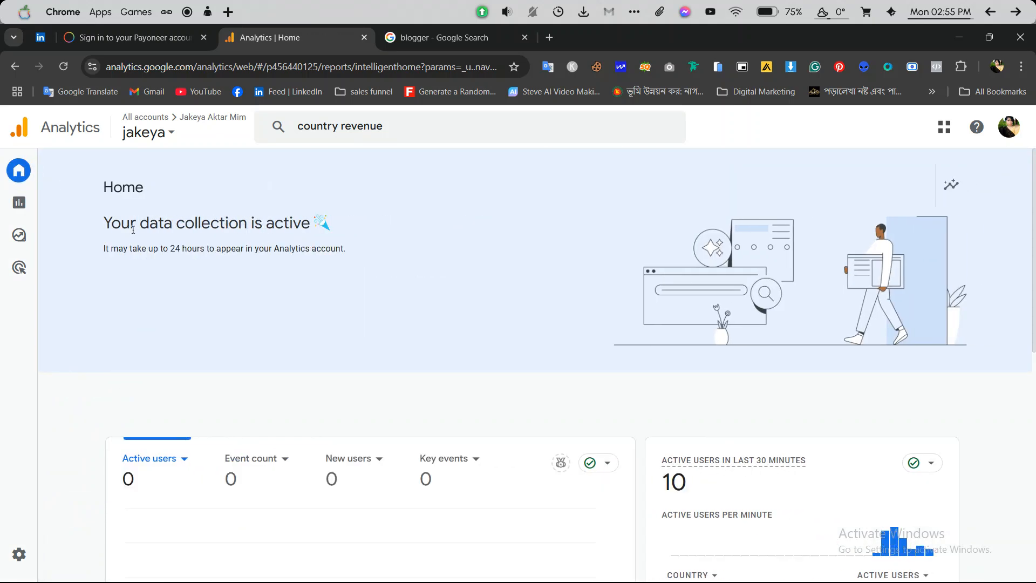
drag(133, 230, 446, 313)
click(522, 382)
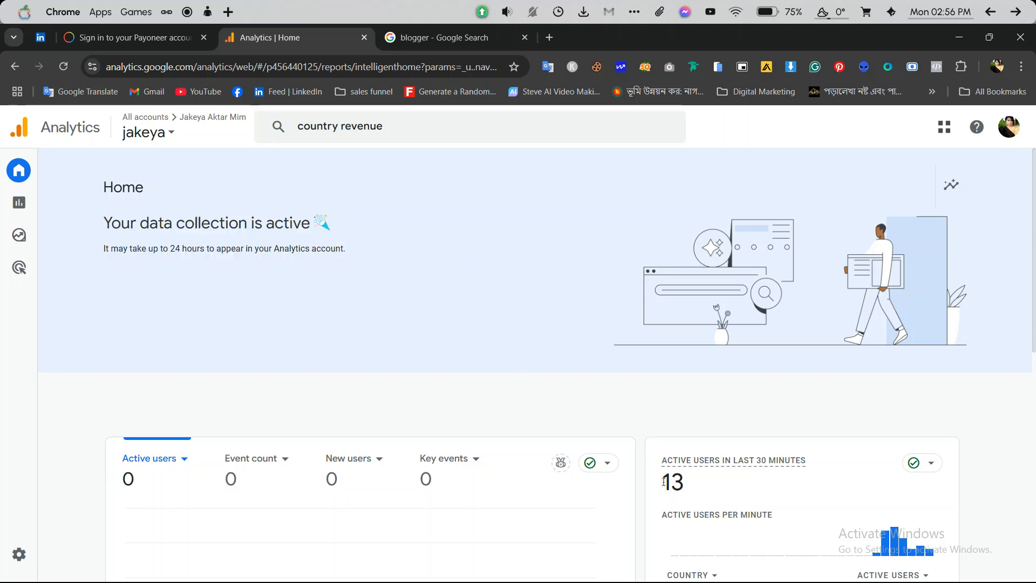
drag(663, 482, 696, 488)
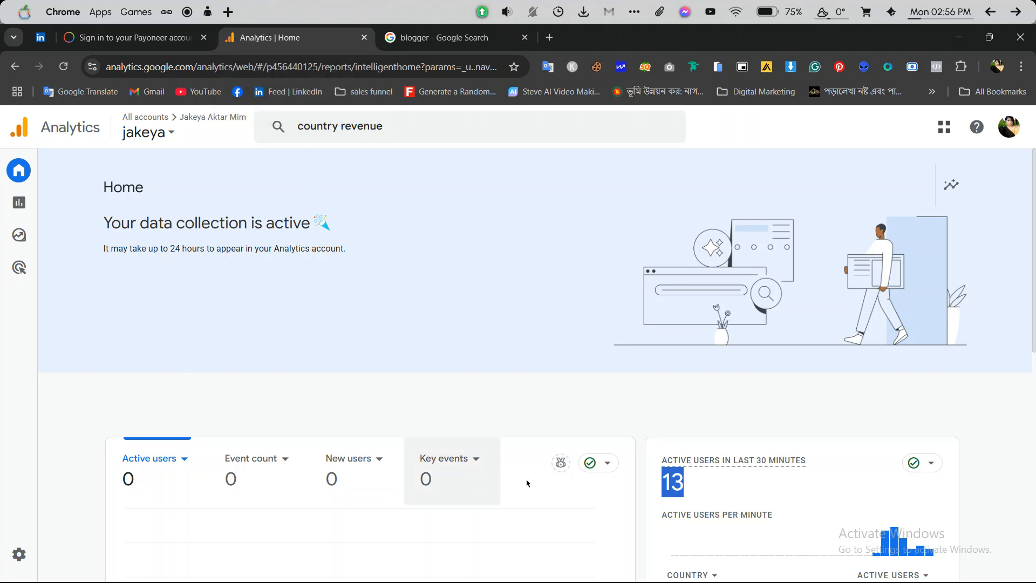
click(675, 475)
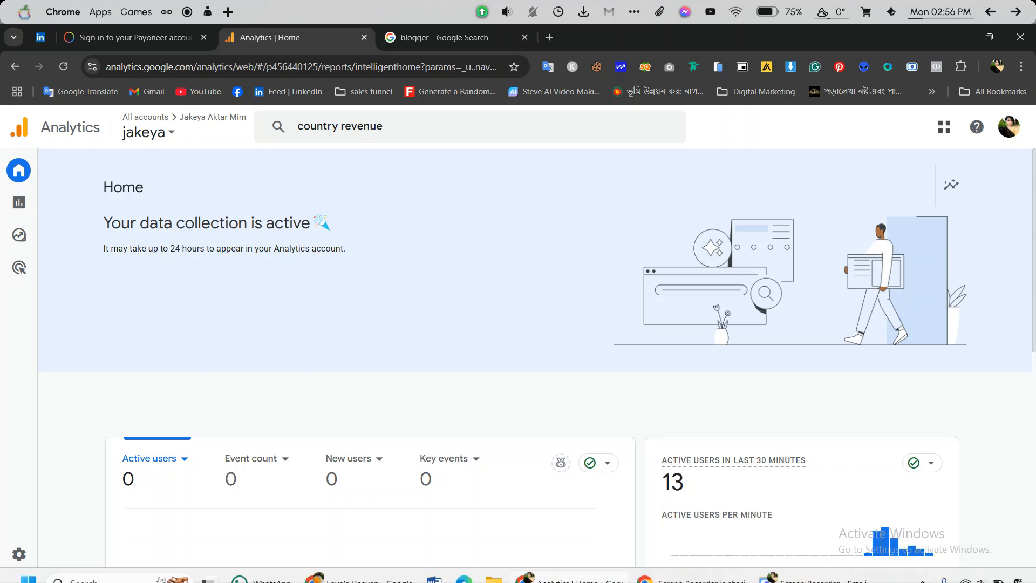
click(793, 575)
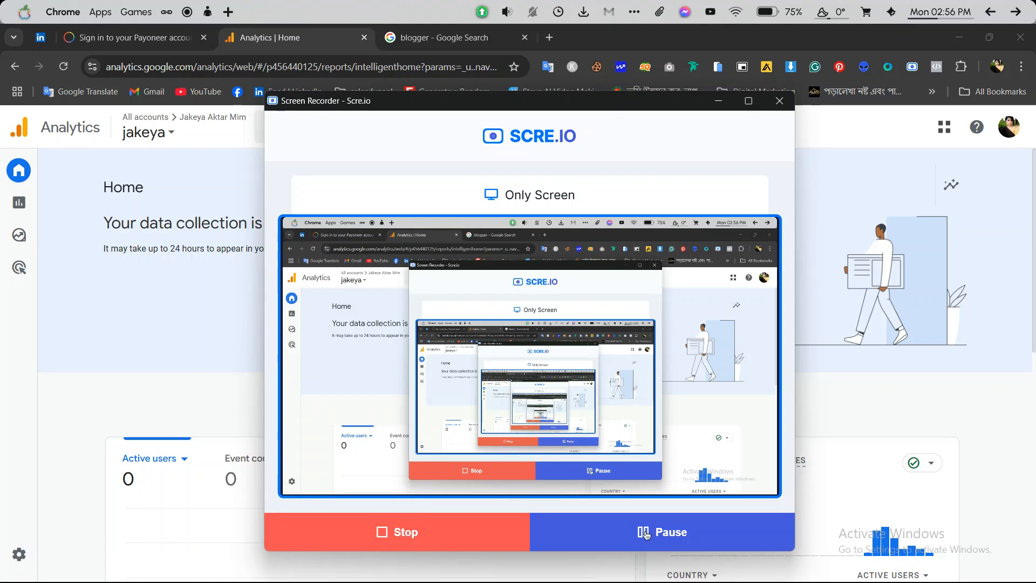
click(171, 162)
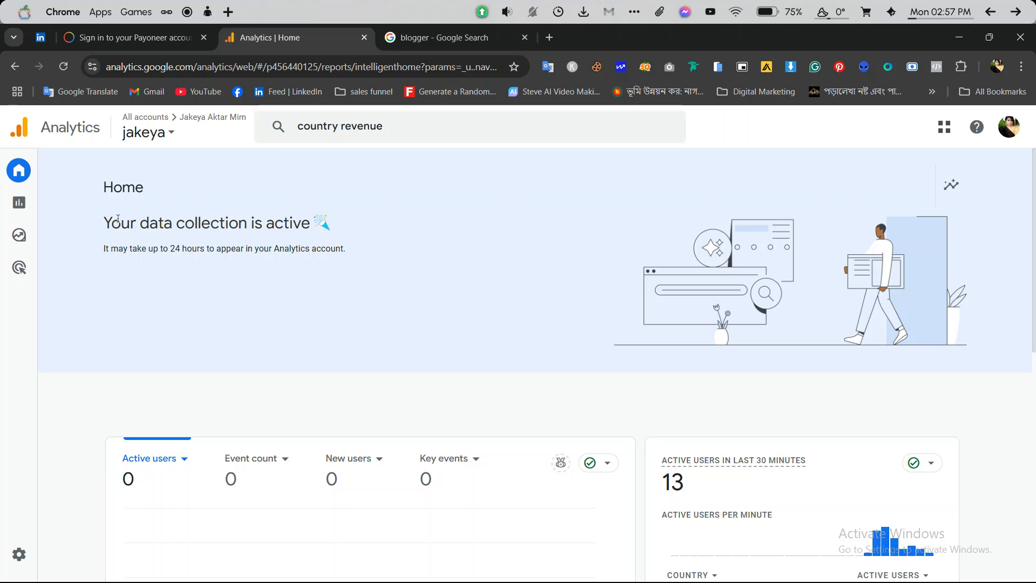
Open Account access management in the Admin settings and start adding new users
mouse_move(33, 227)
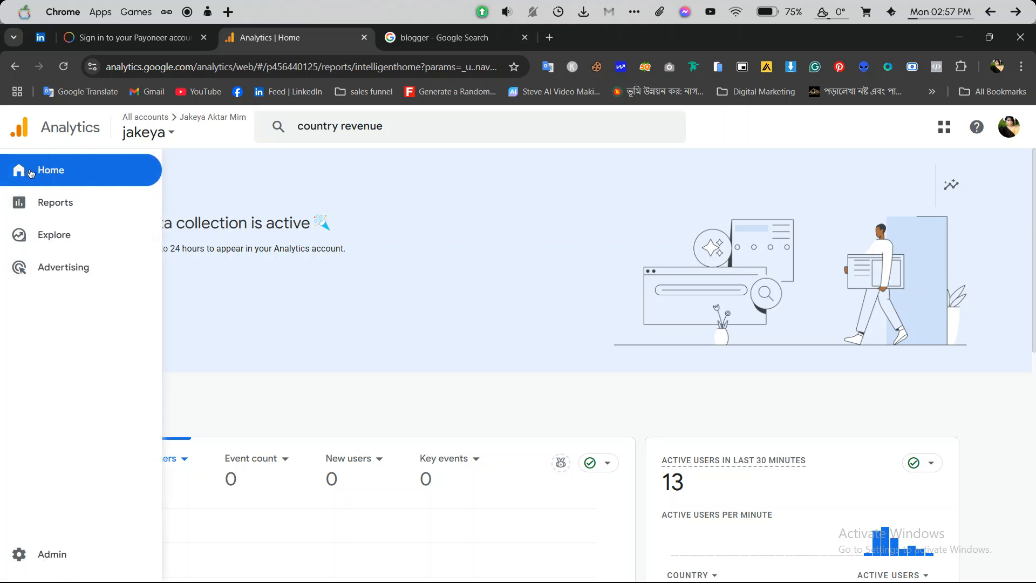
click(22, 559)
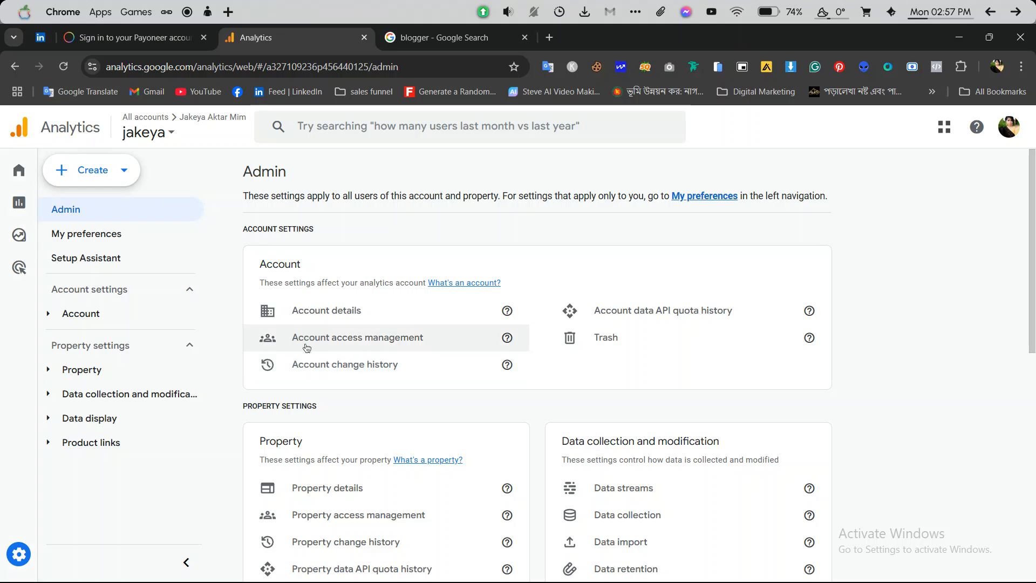
click(345, 342)
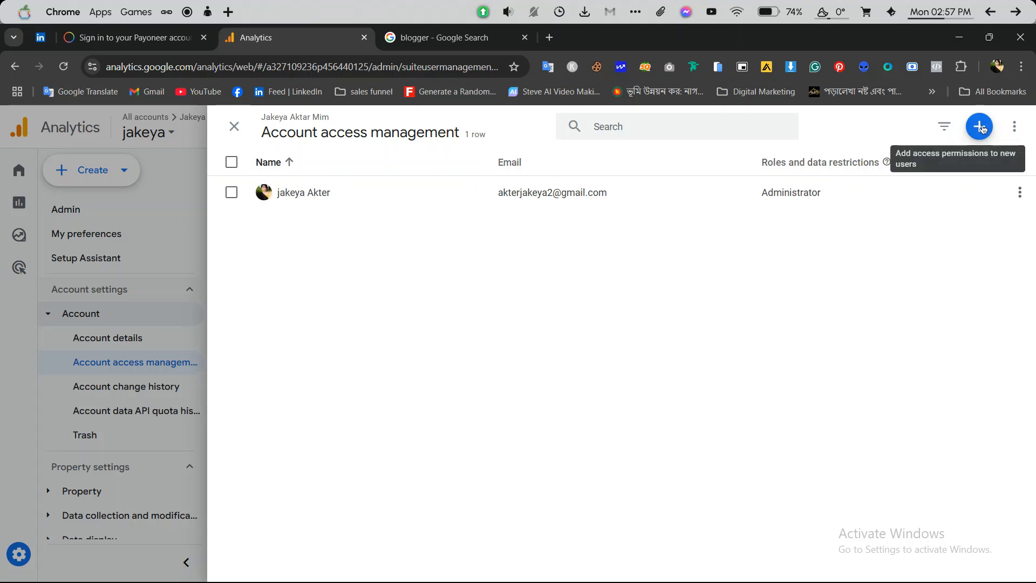
click(981, 129)
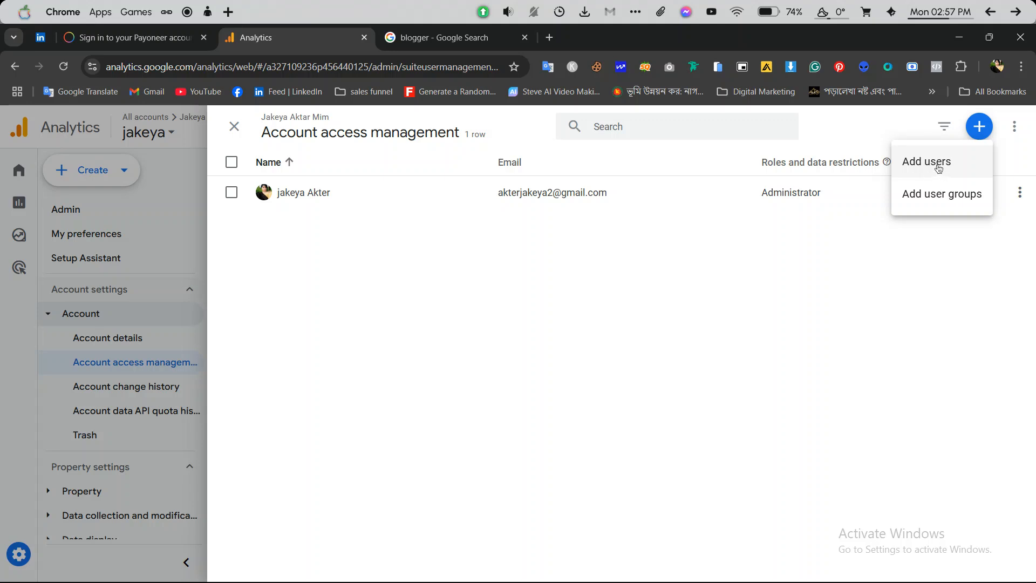
click(932, 168)
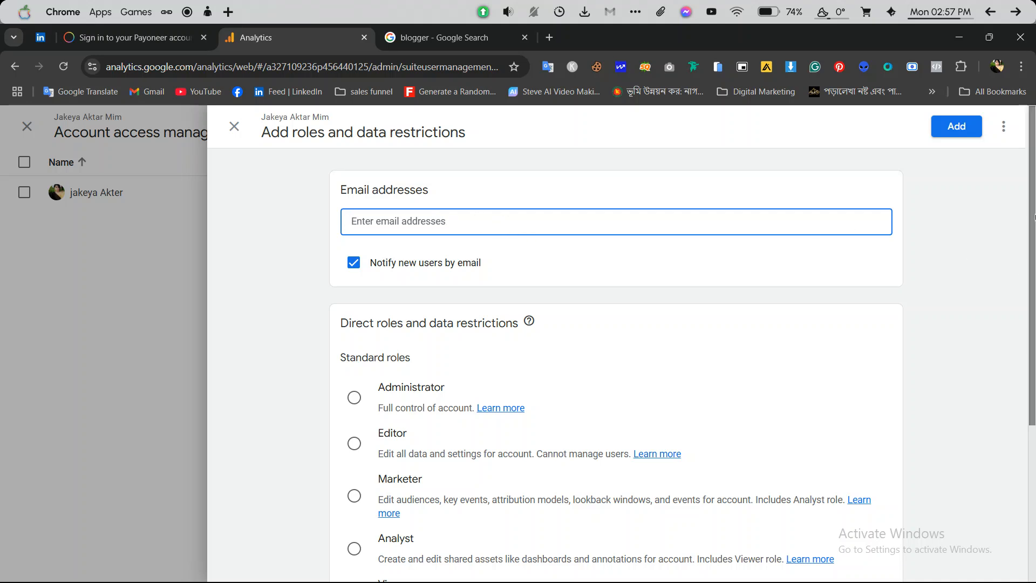
Review the email address field, standard roles and data restrictions offered for new users
click(968, 256)
scroll(968, 257, down, 3)
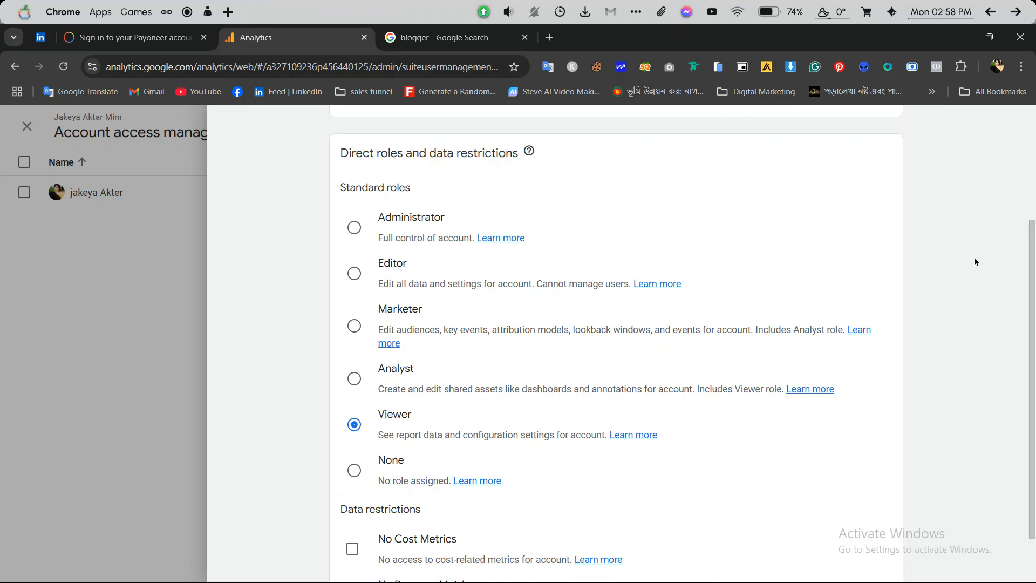
scroll(1032, 324, up, 3)
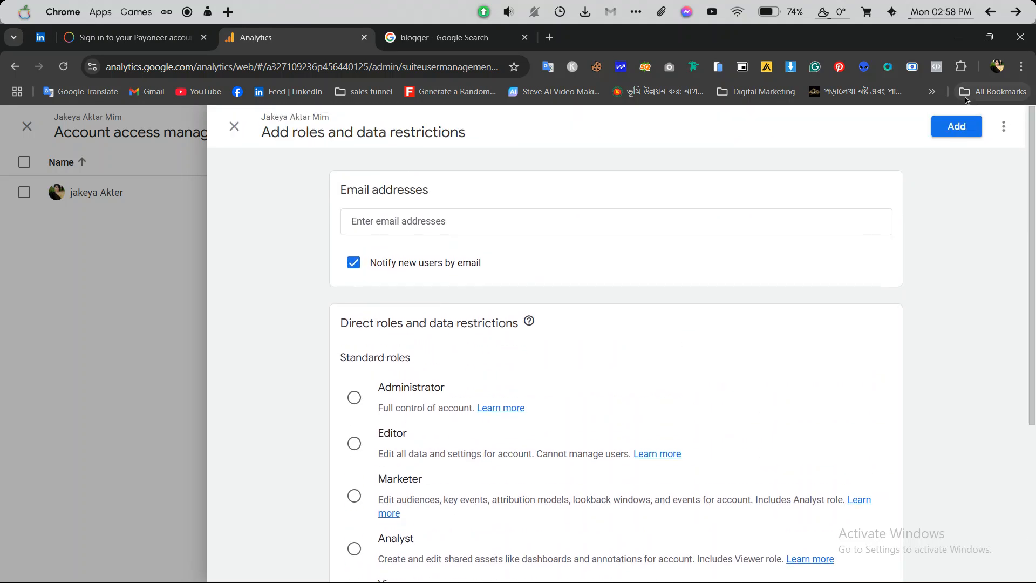
mouse_move(736, 567)
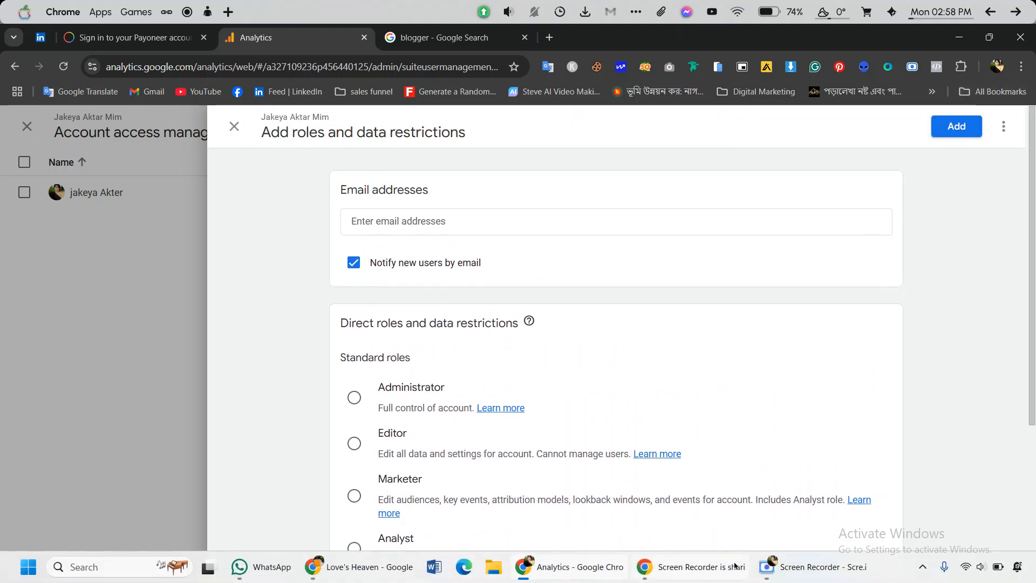
click(778, 572)
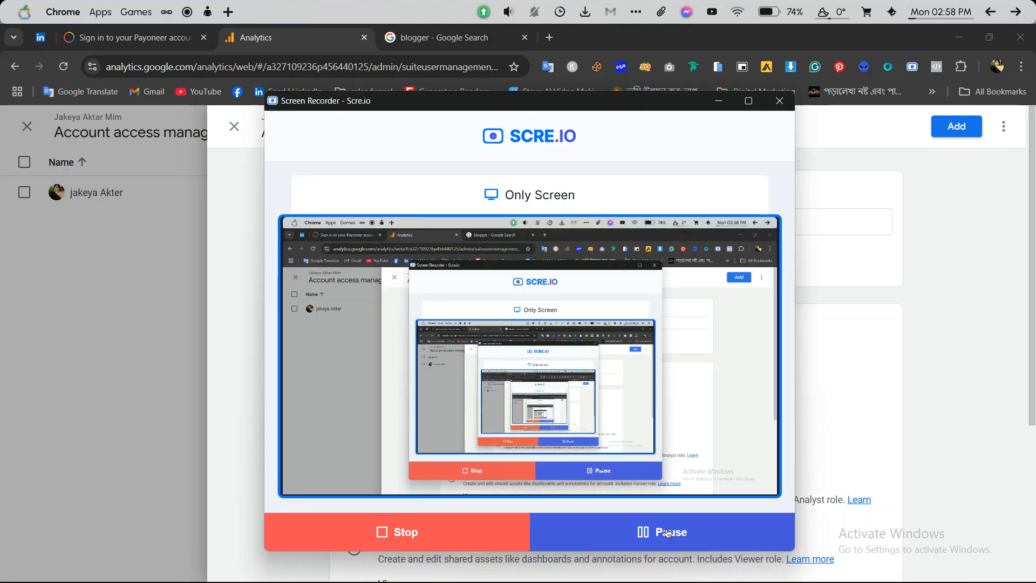